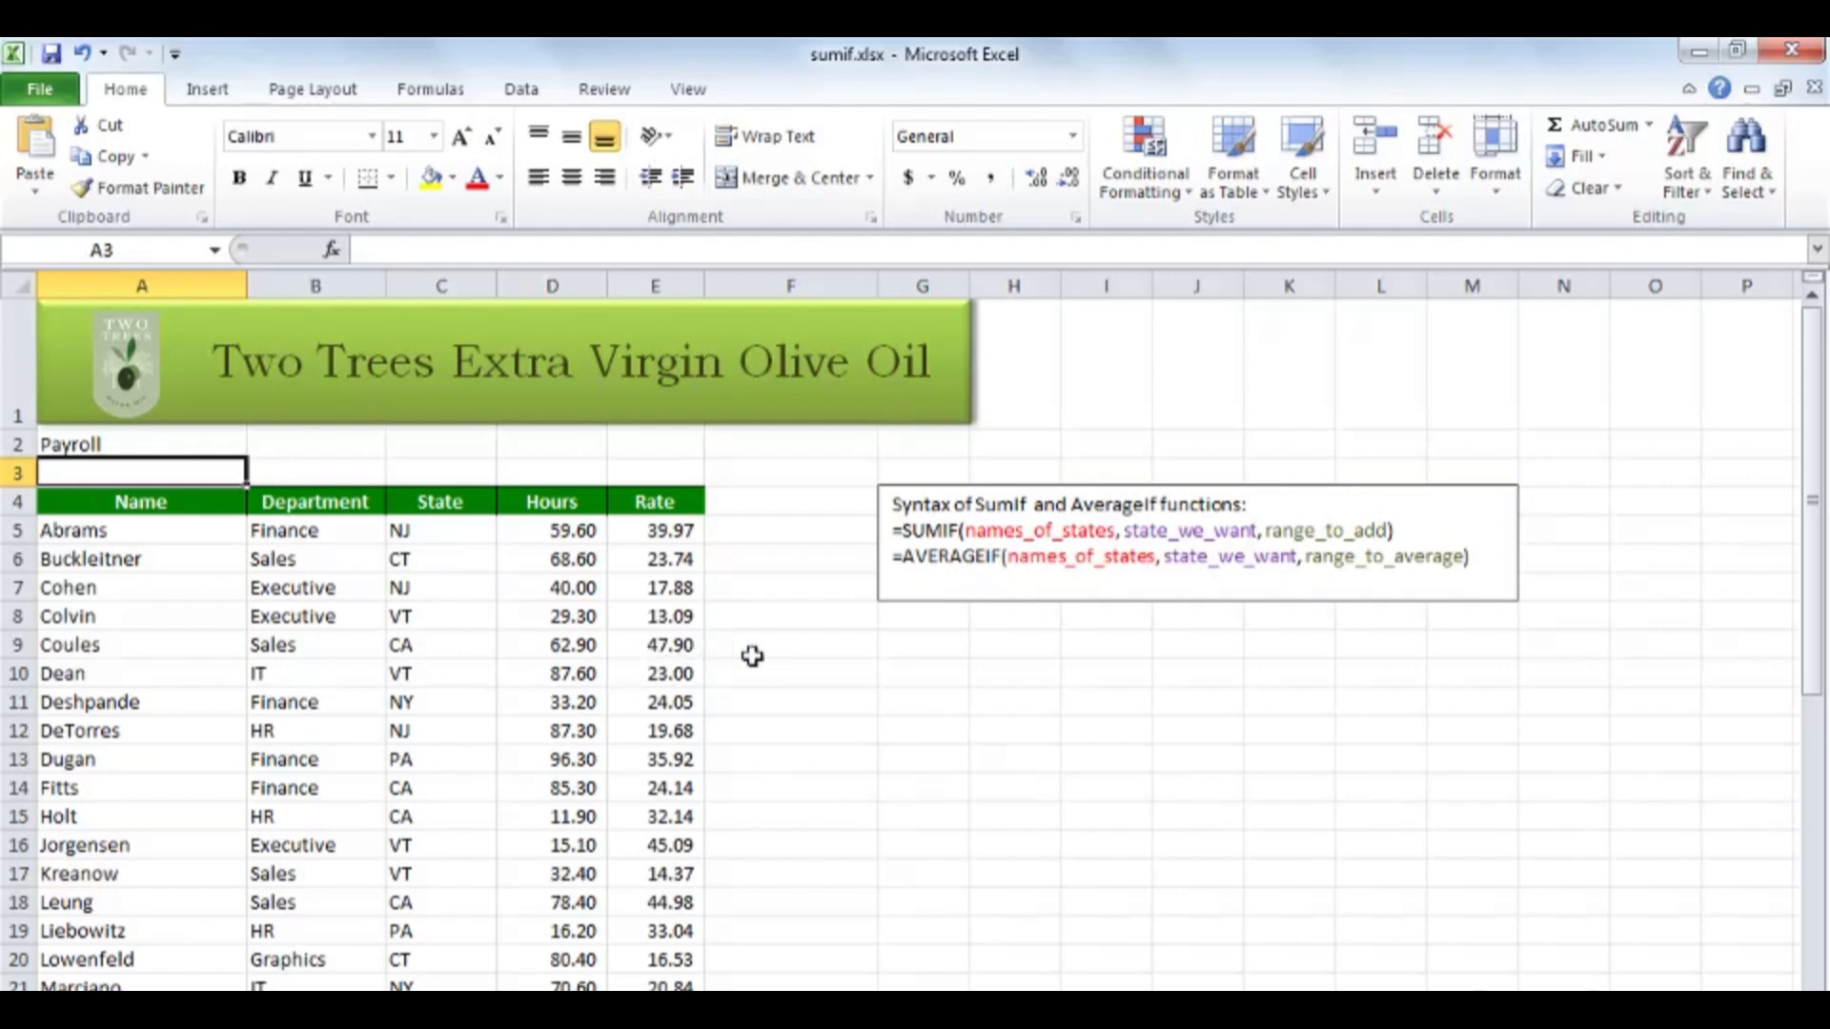
Start a SUMIF formula in D38 for the NJ total hours, using the State cells C5:C36 as the range.
scroll(752, 655, "down", 8)
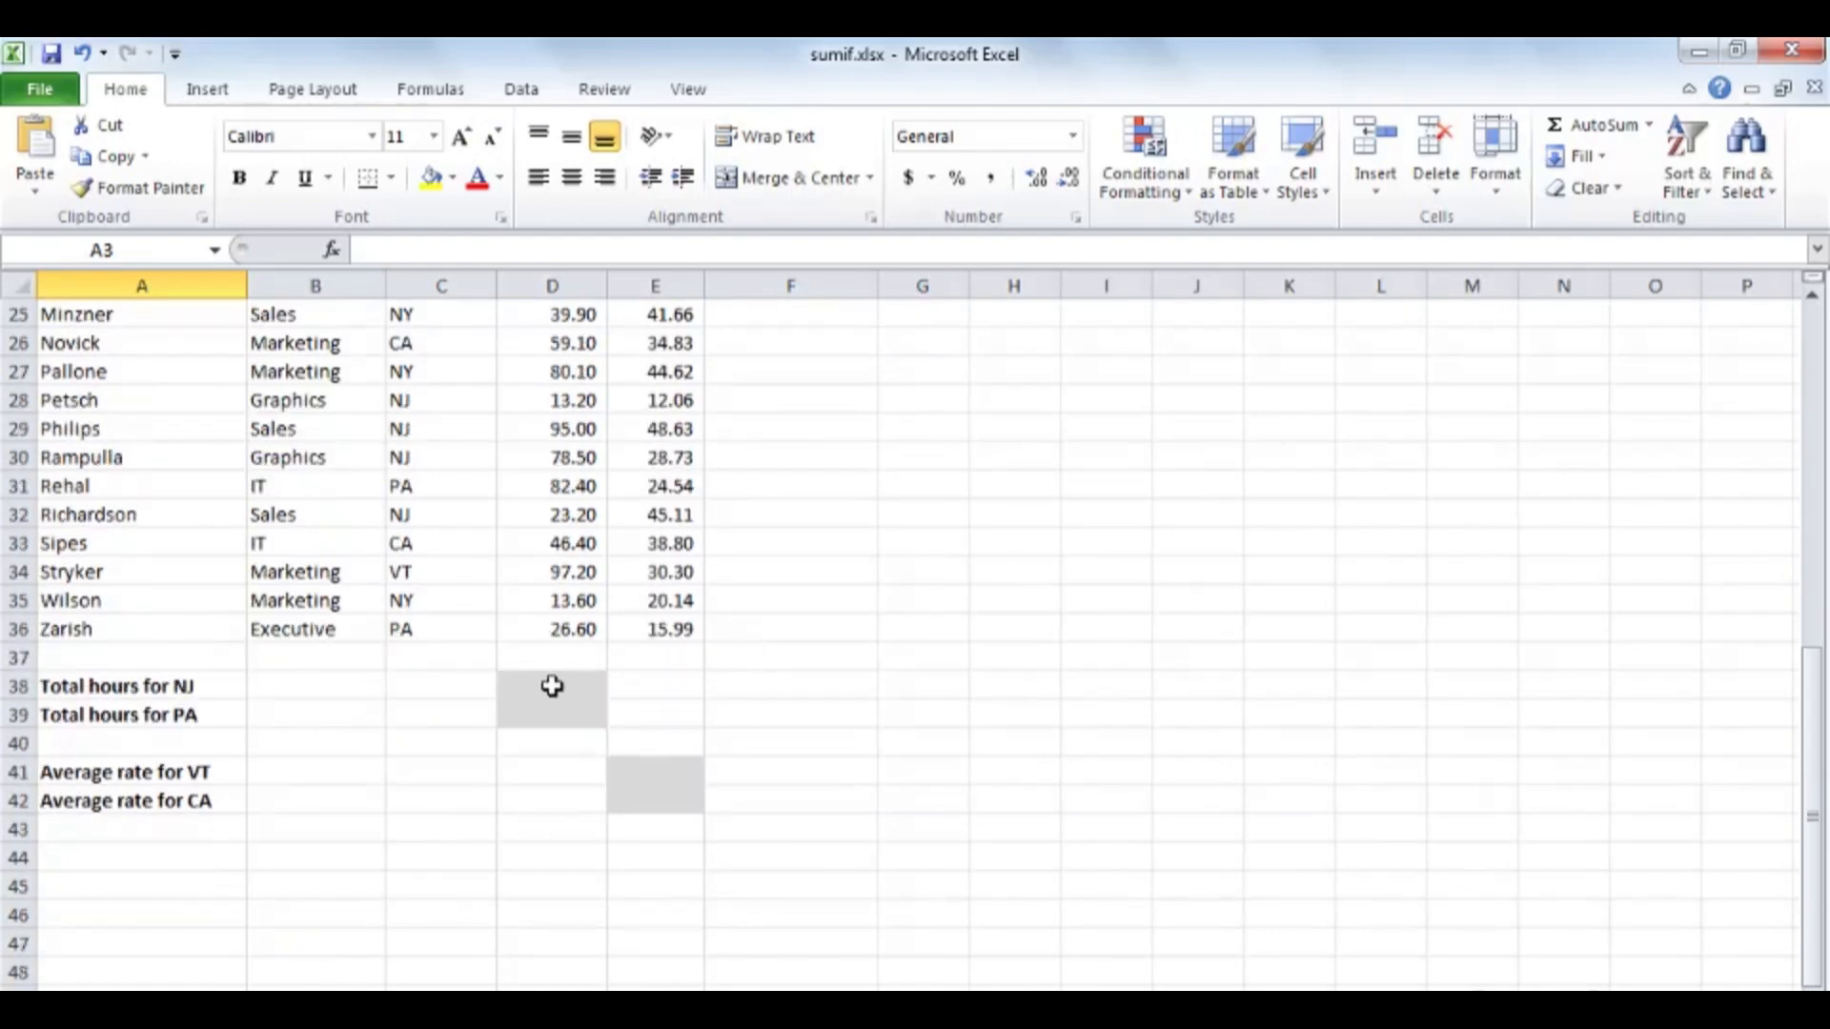
left_click(552, 687)
type("=")
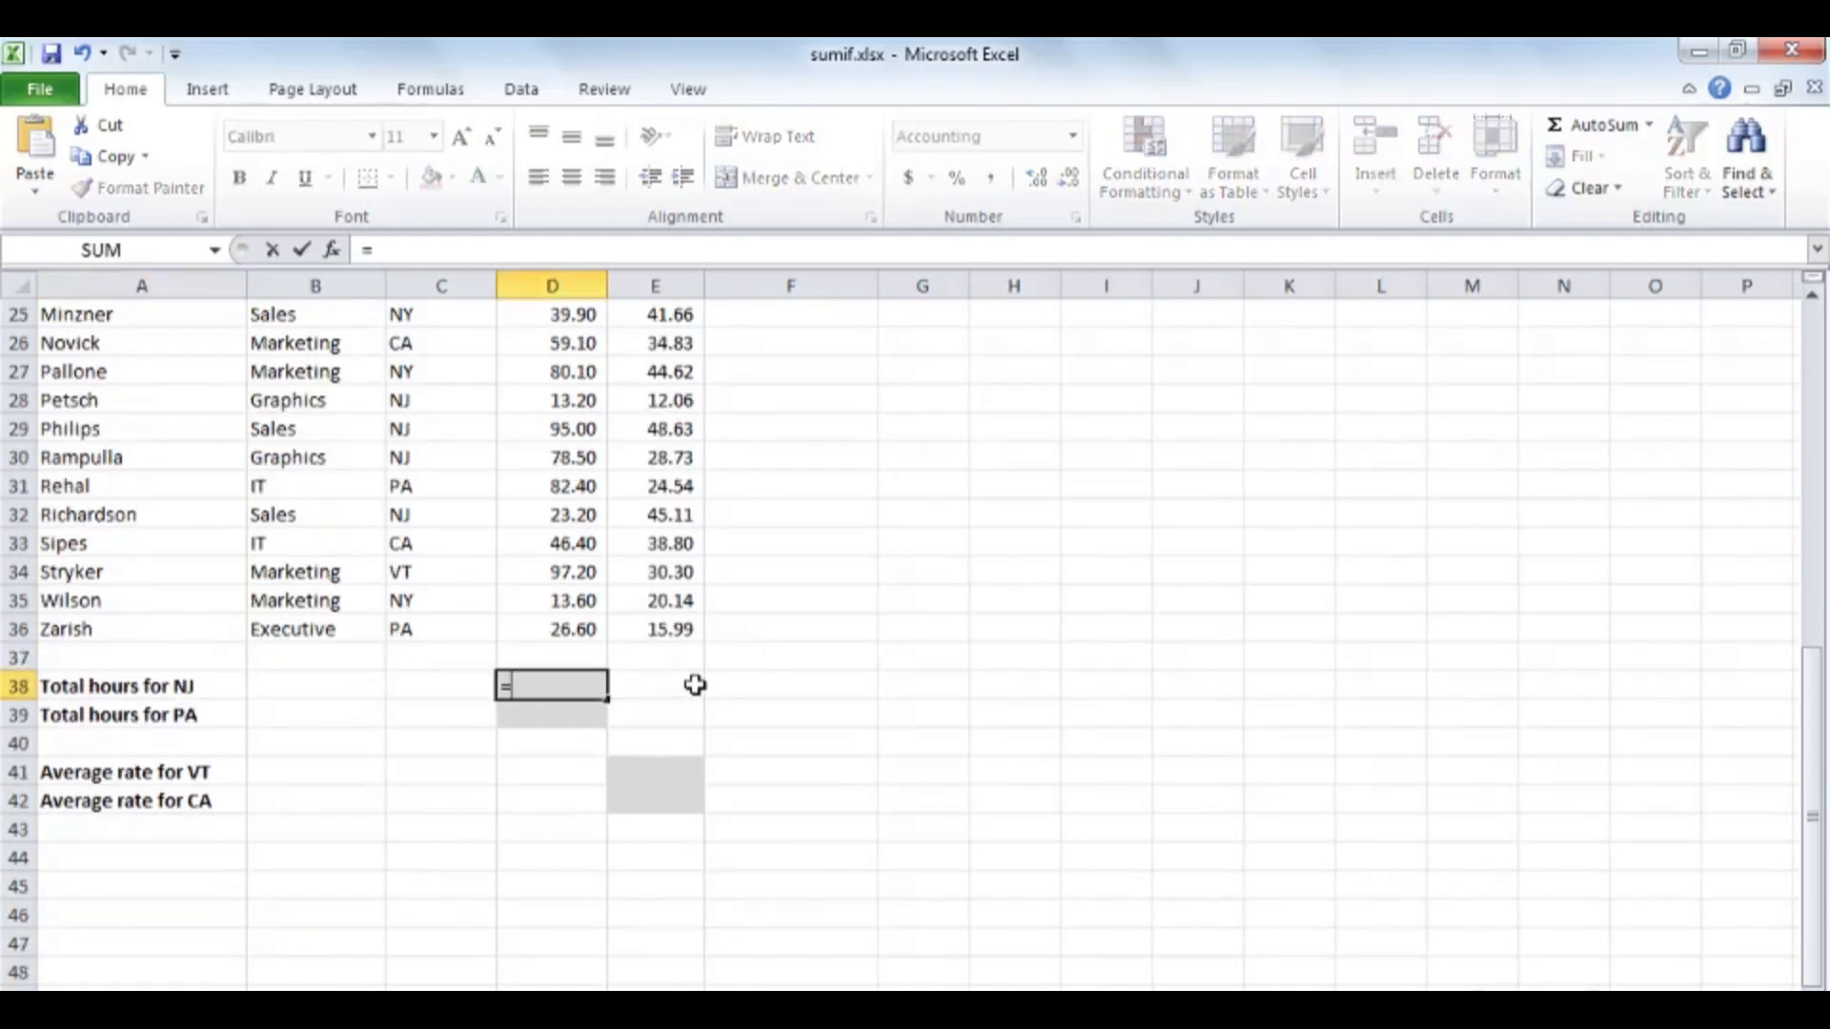
type("sumif(")
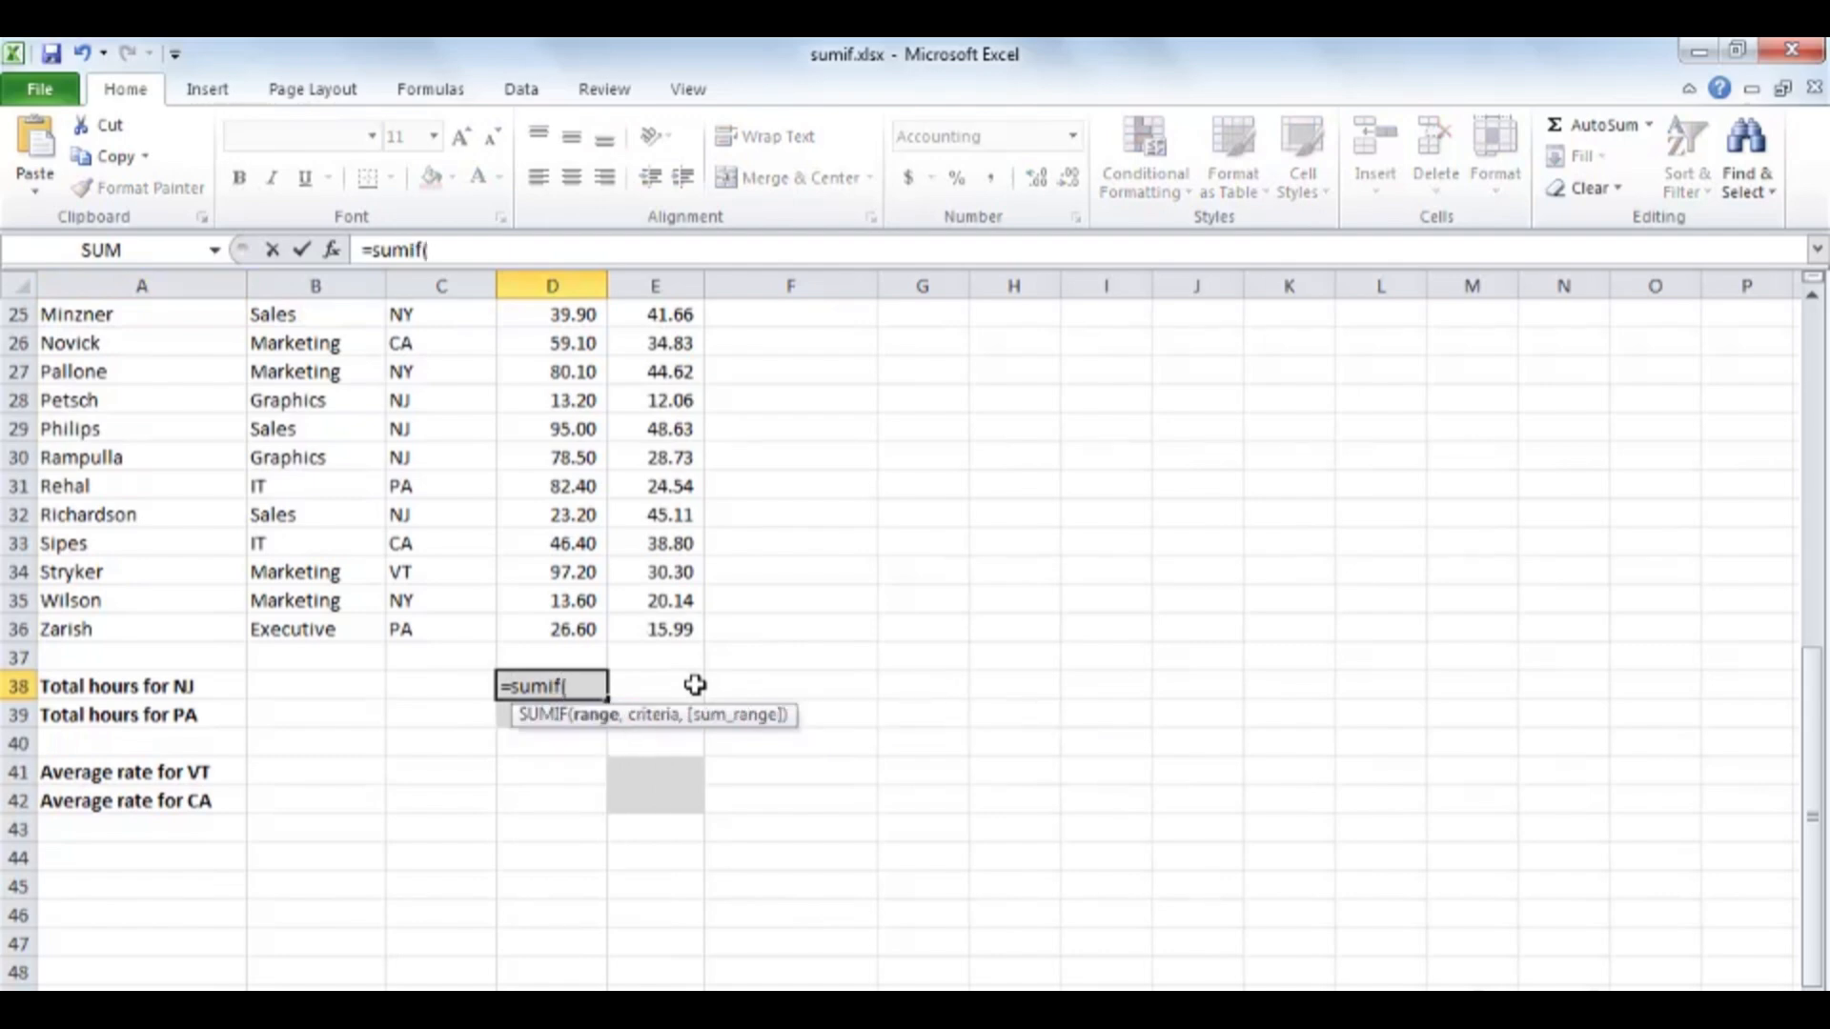
scroll(482, 555, "up", 5)
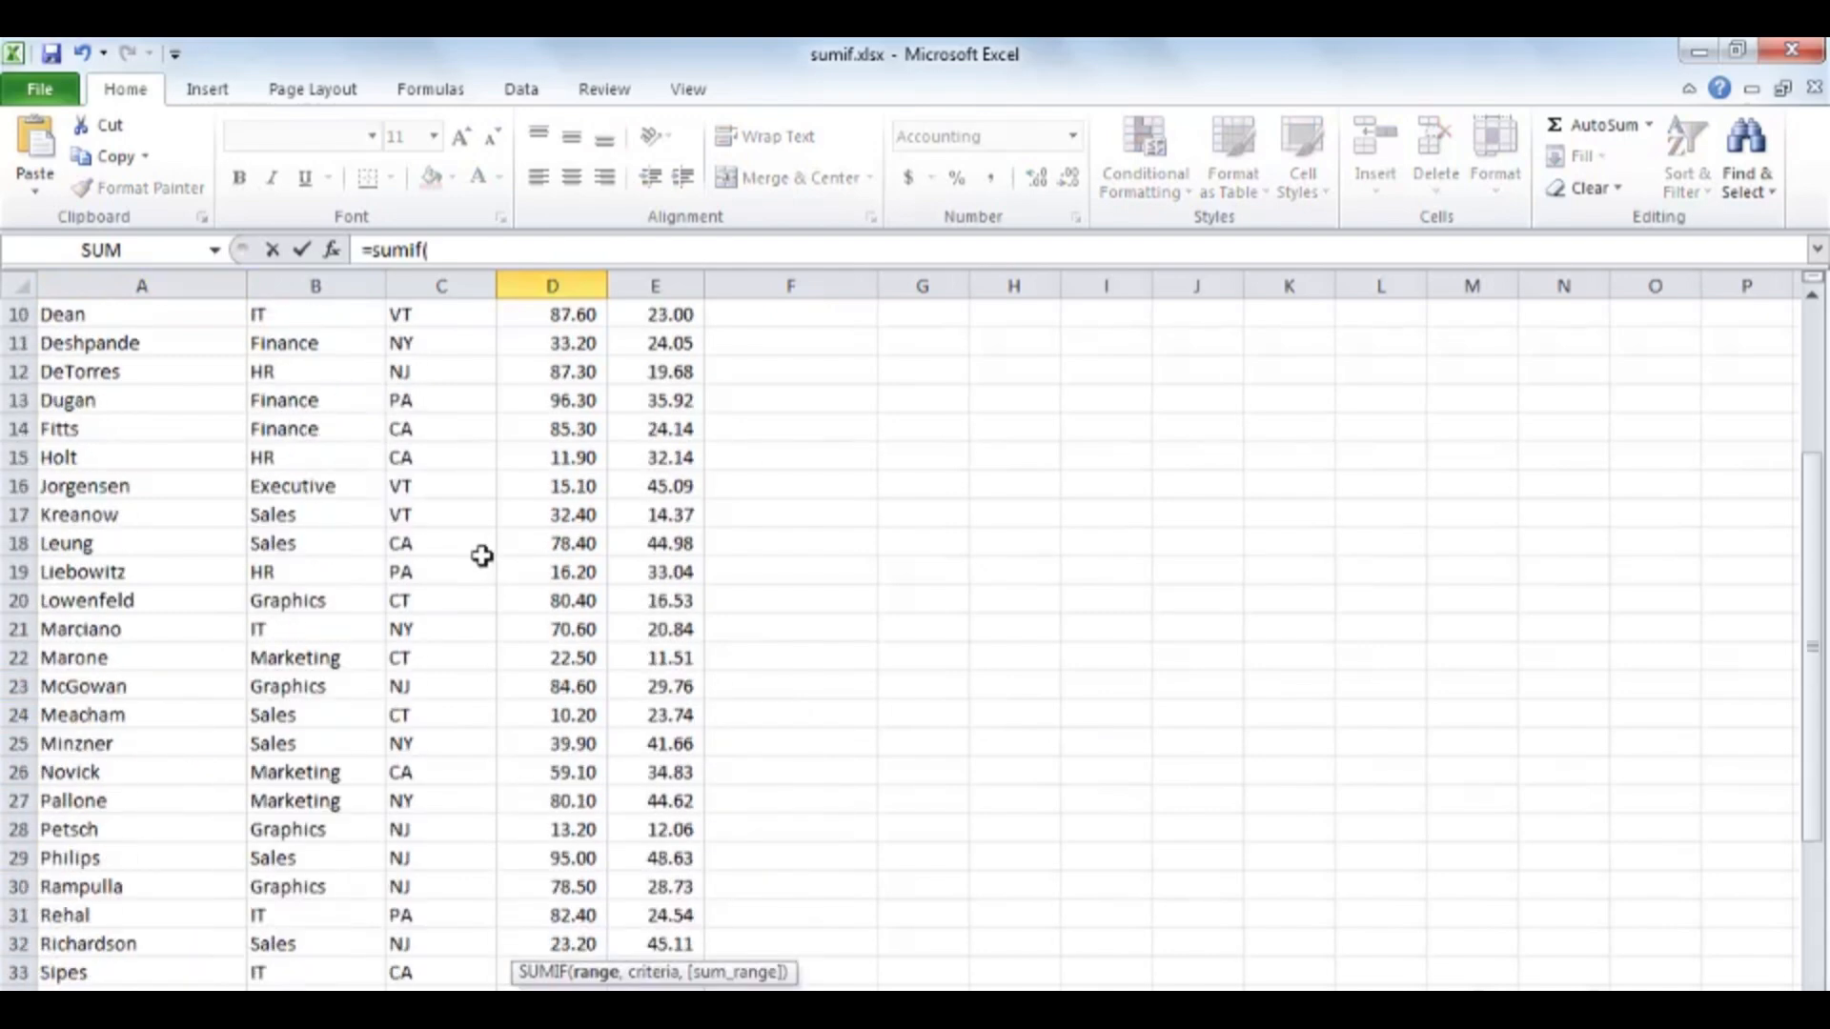
scroll(481, 556, "up", 2)
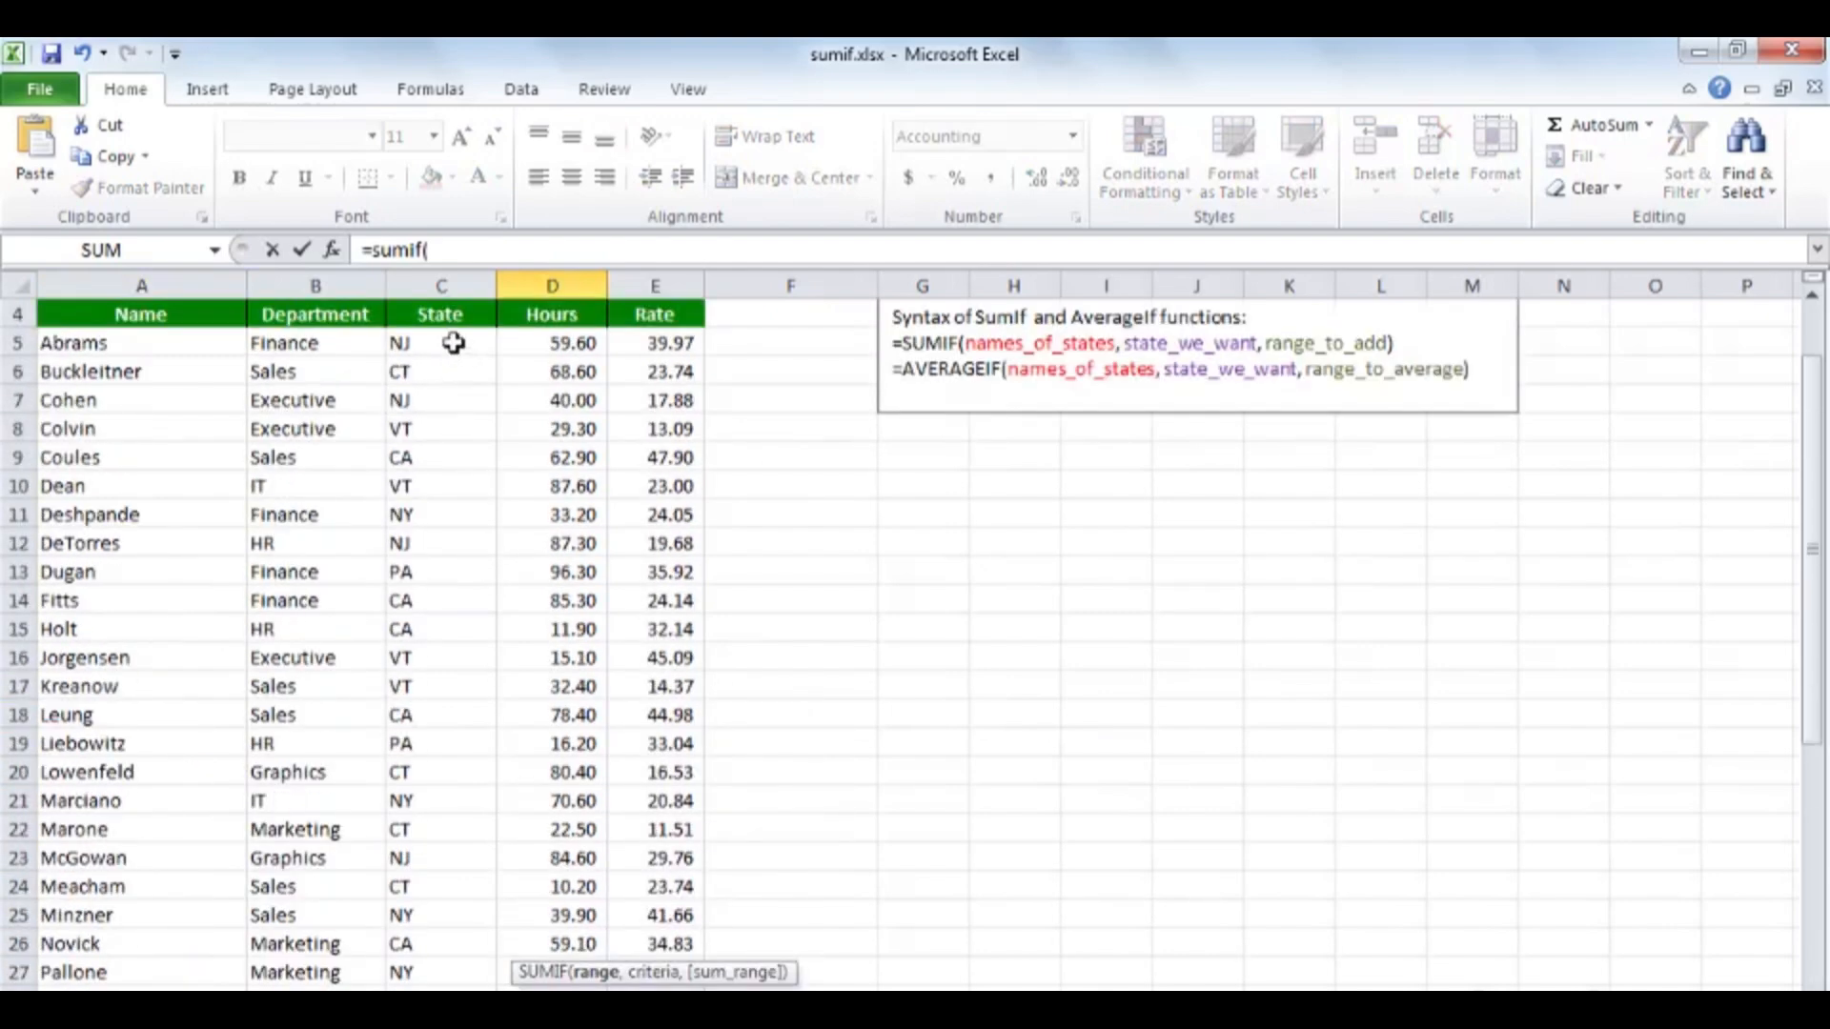
left_click_drag(452, 343, 457, 947)
scroll(457, 946, "down", 3)
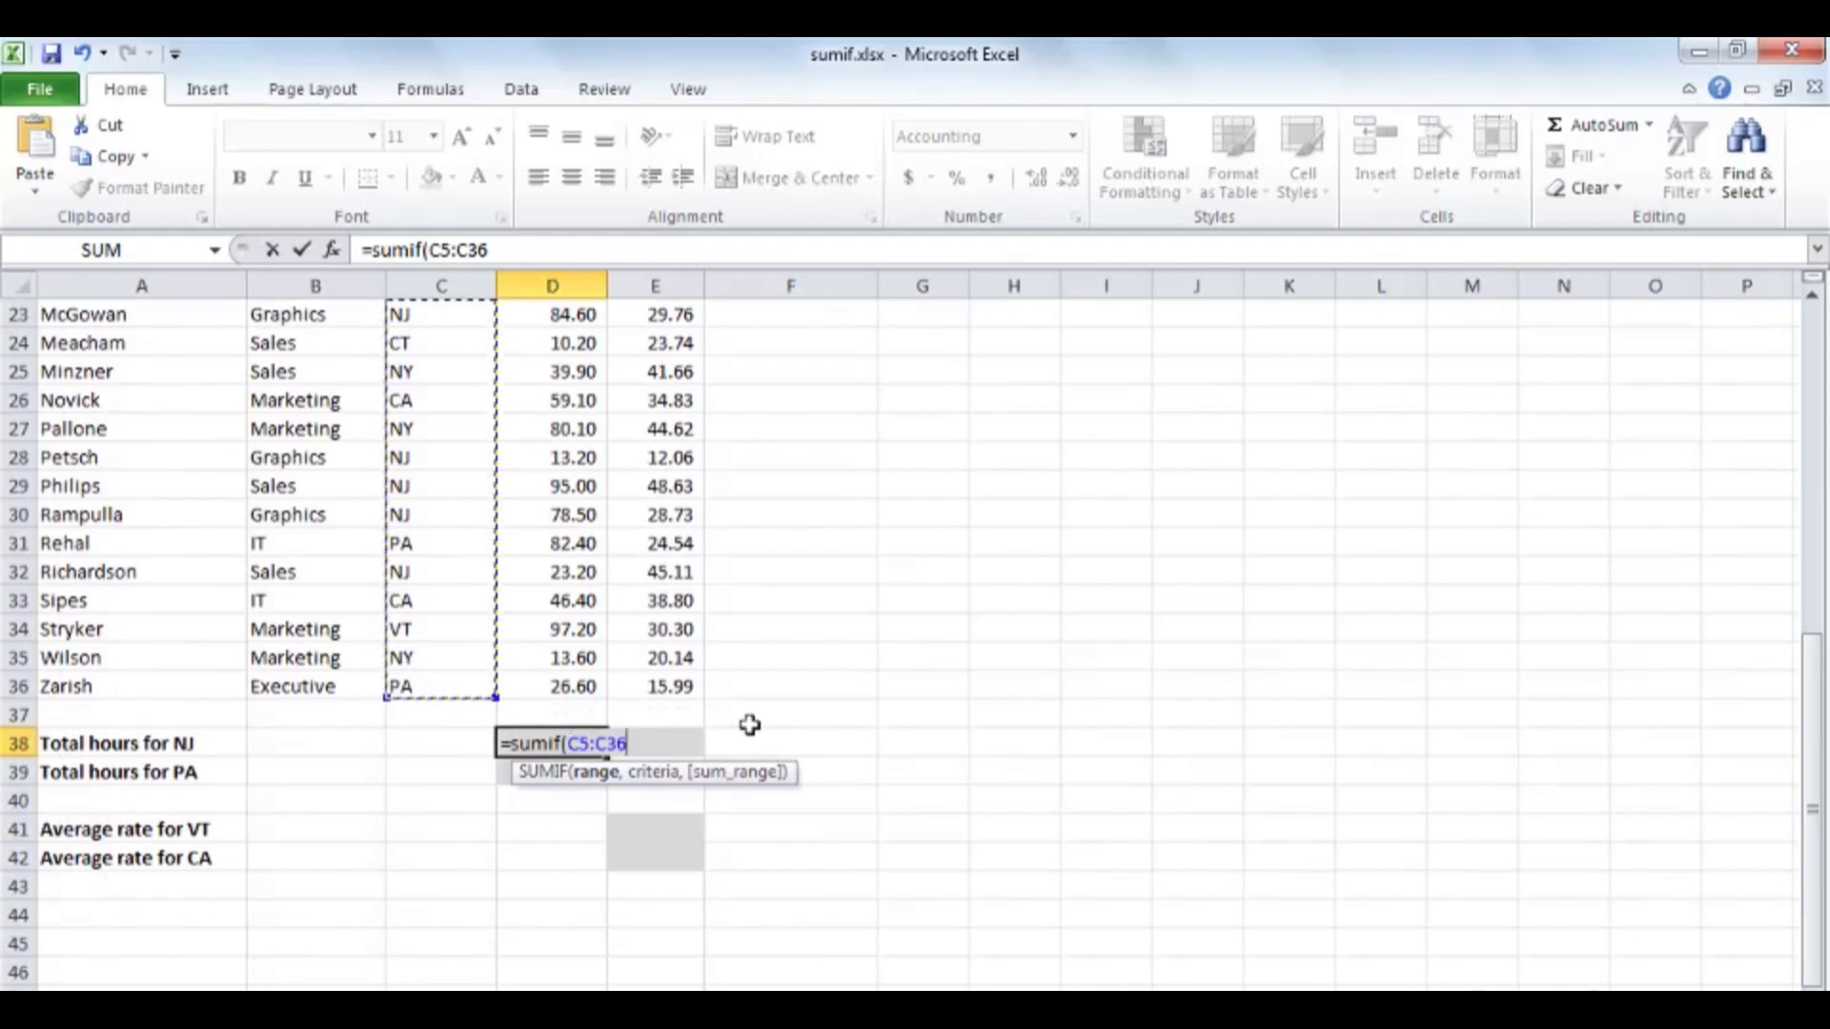
type(",")
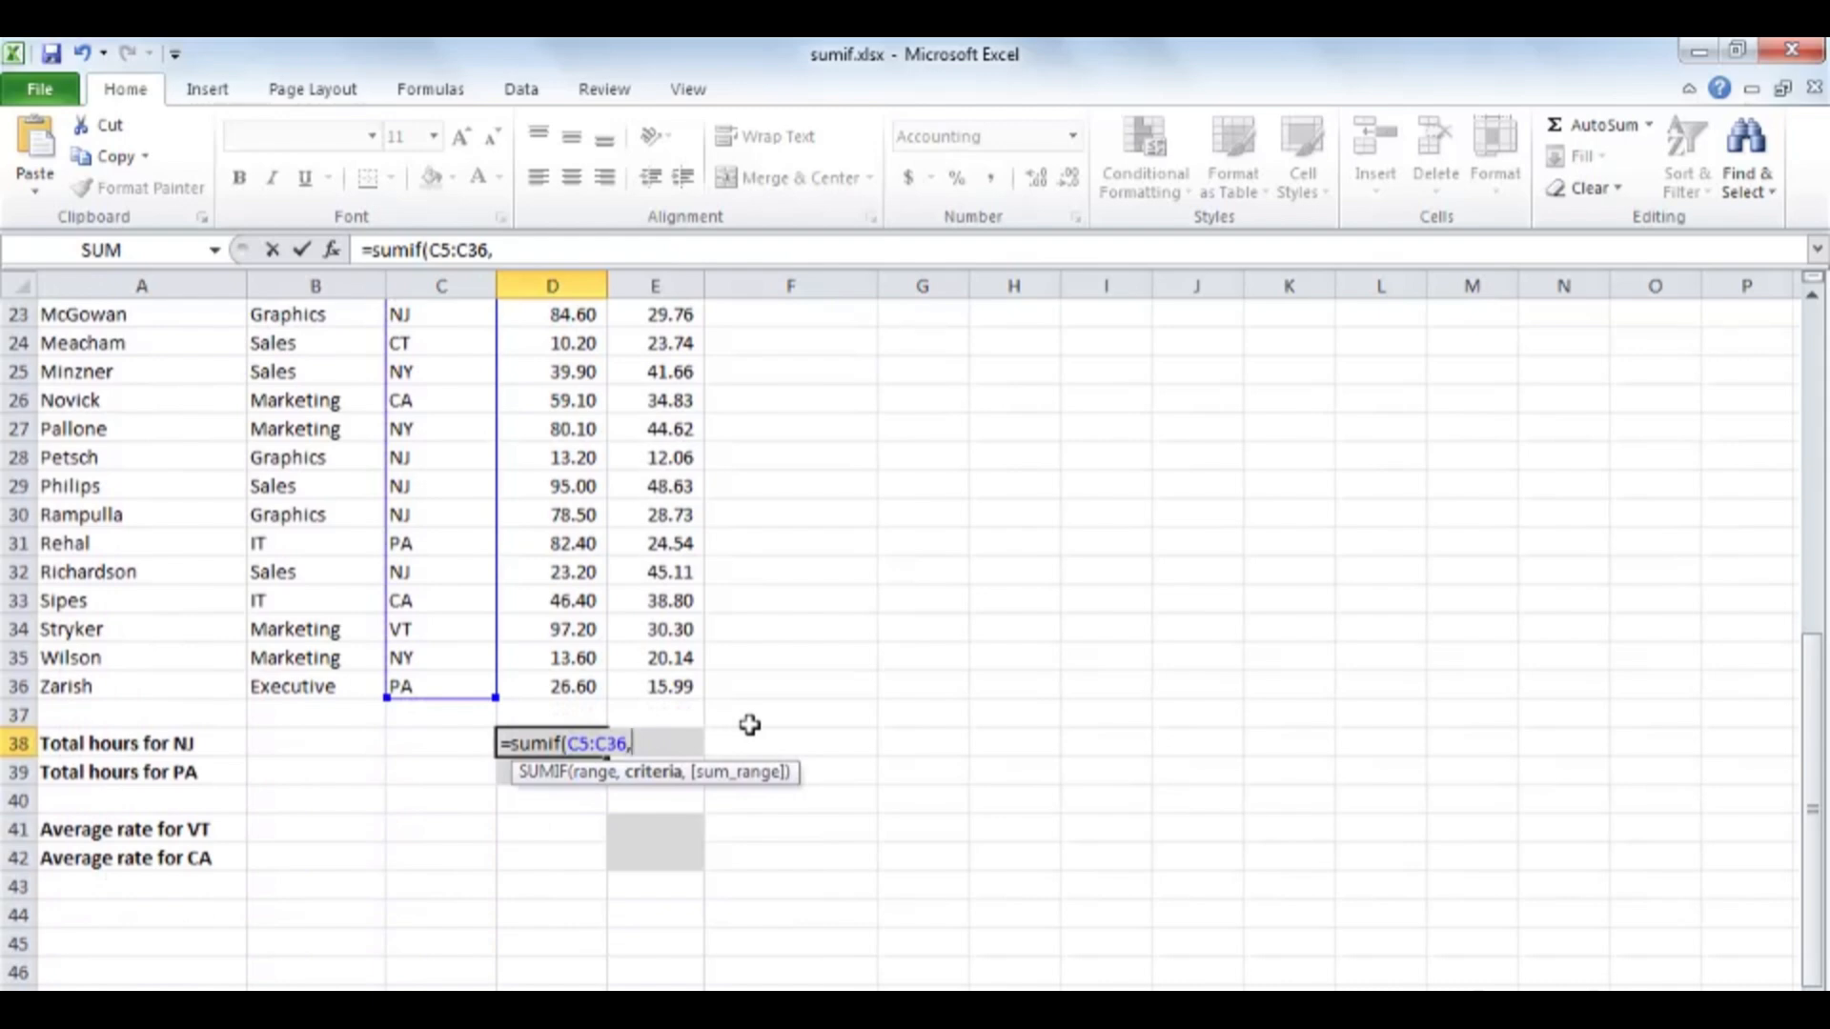
Complete the D38 formula with the criterion "nj" and the Hours cells D5:D36 as sum range, keeping D38 selected.
type("\"nj\",")
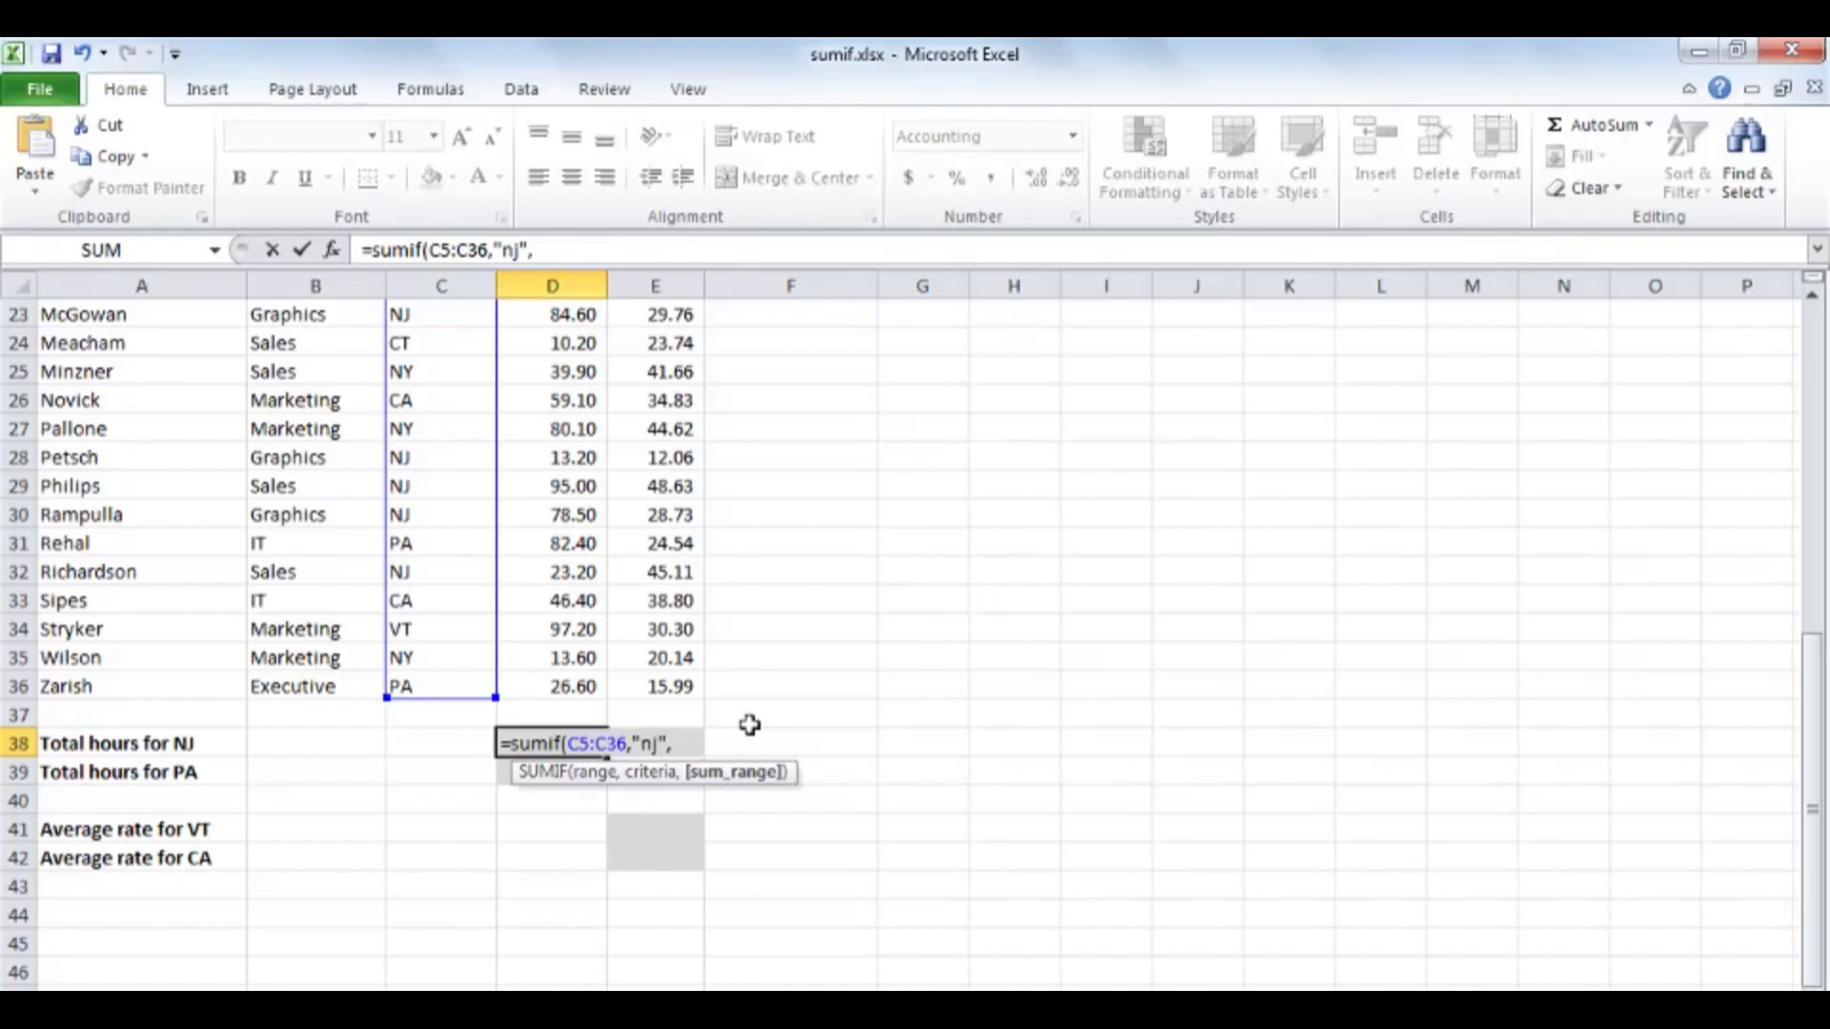
scroll(750, 725, "up", 7)
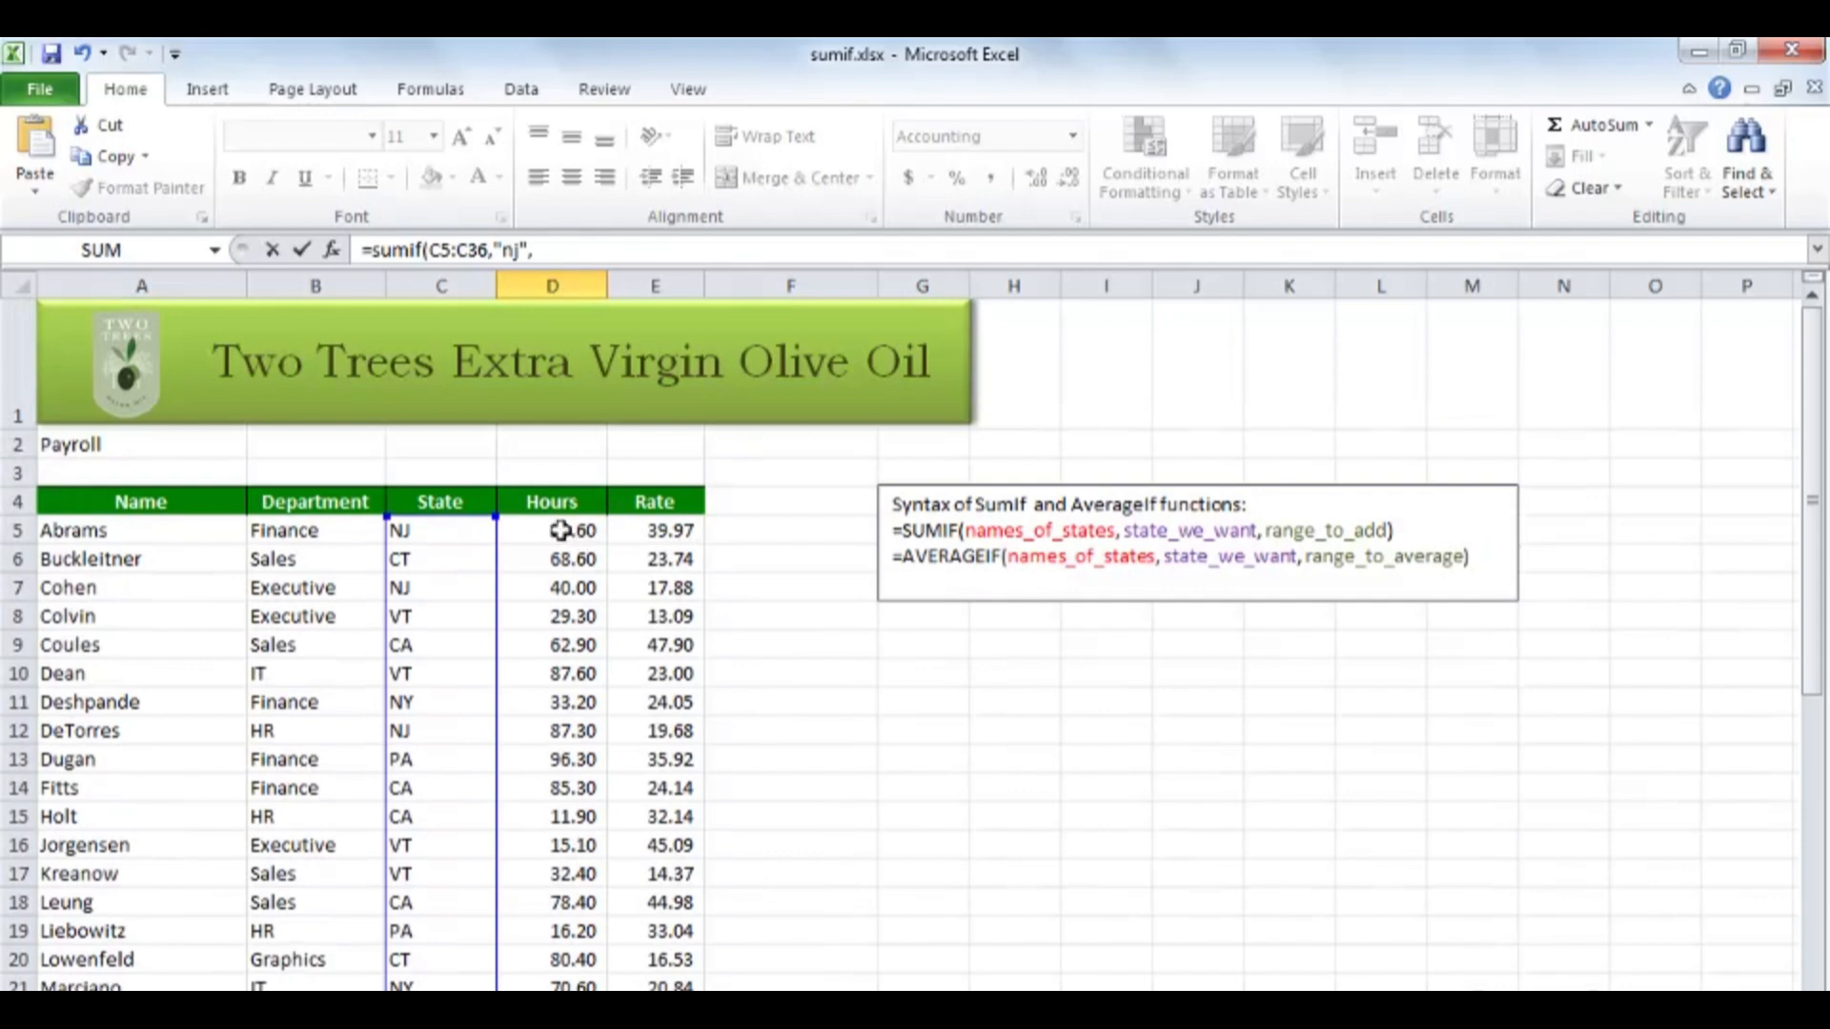
left_click_drag(560, 528, 564, 951)
scroll(564, 951, "down", 2)
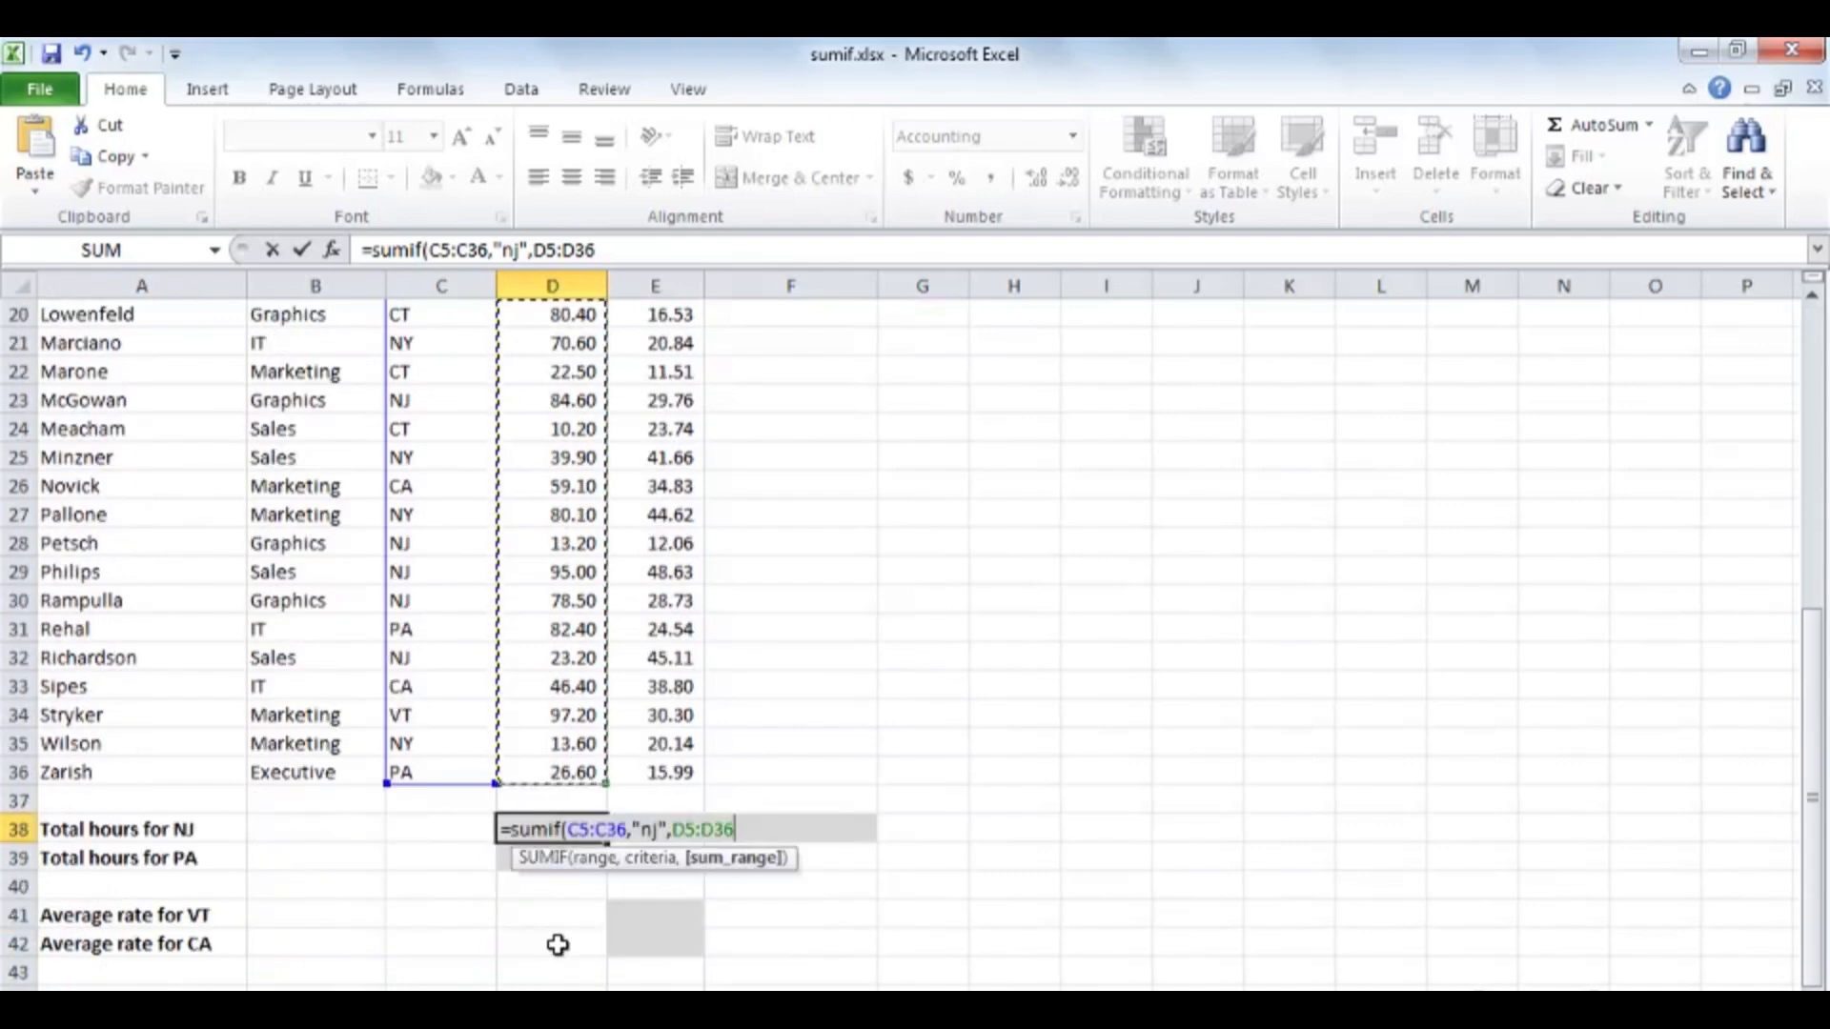
key("ctrl+Return")
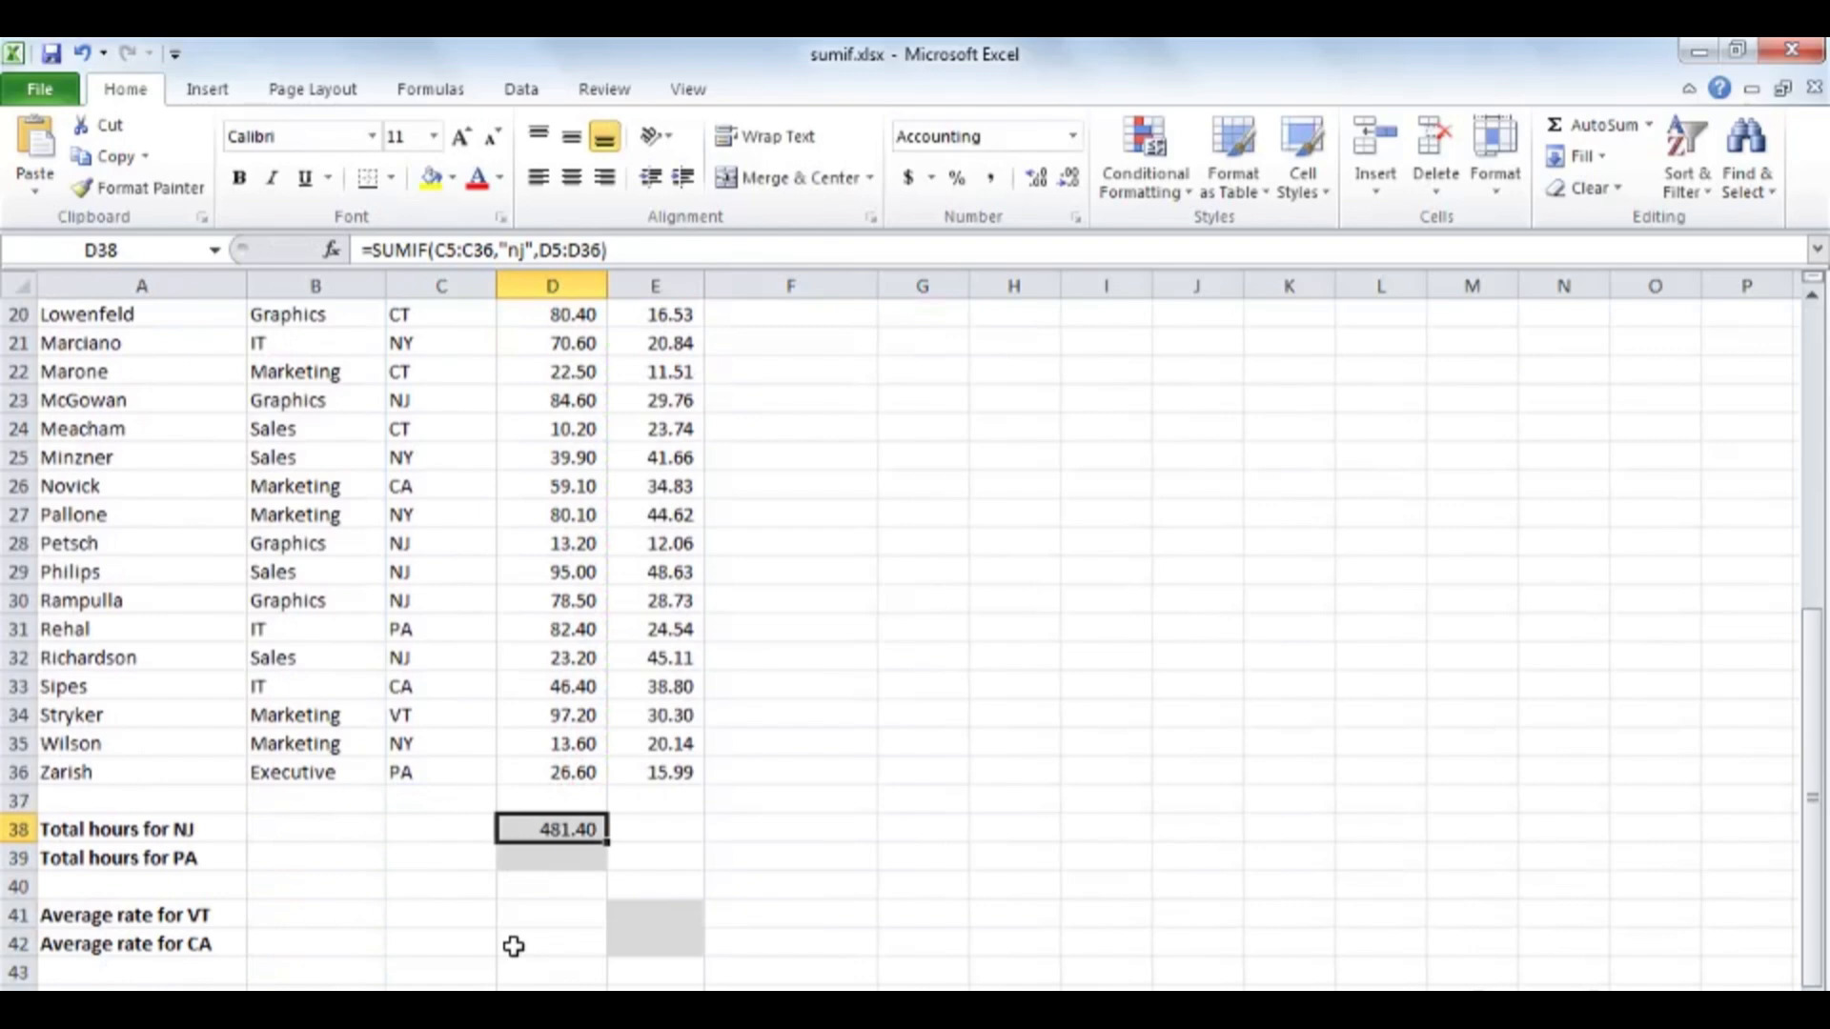
Start a SUMIF formula in D39 for the PA total hours, using the State cells C5:C36 as the range.
left_click(550, 860)
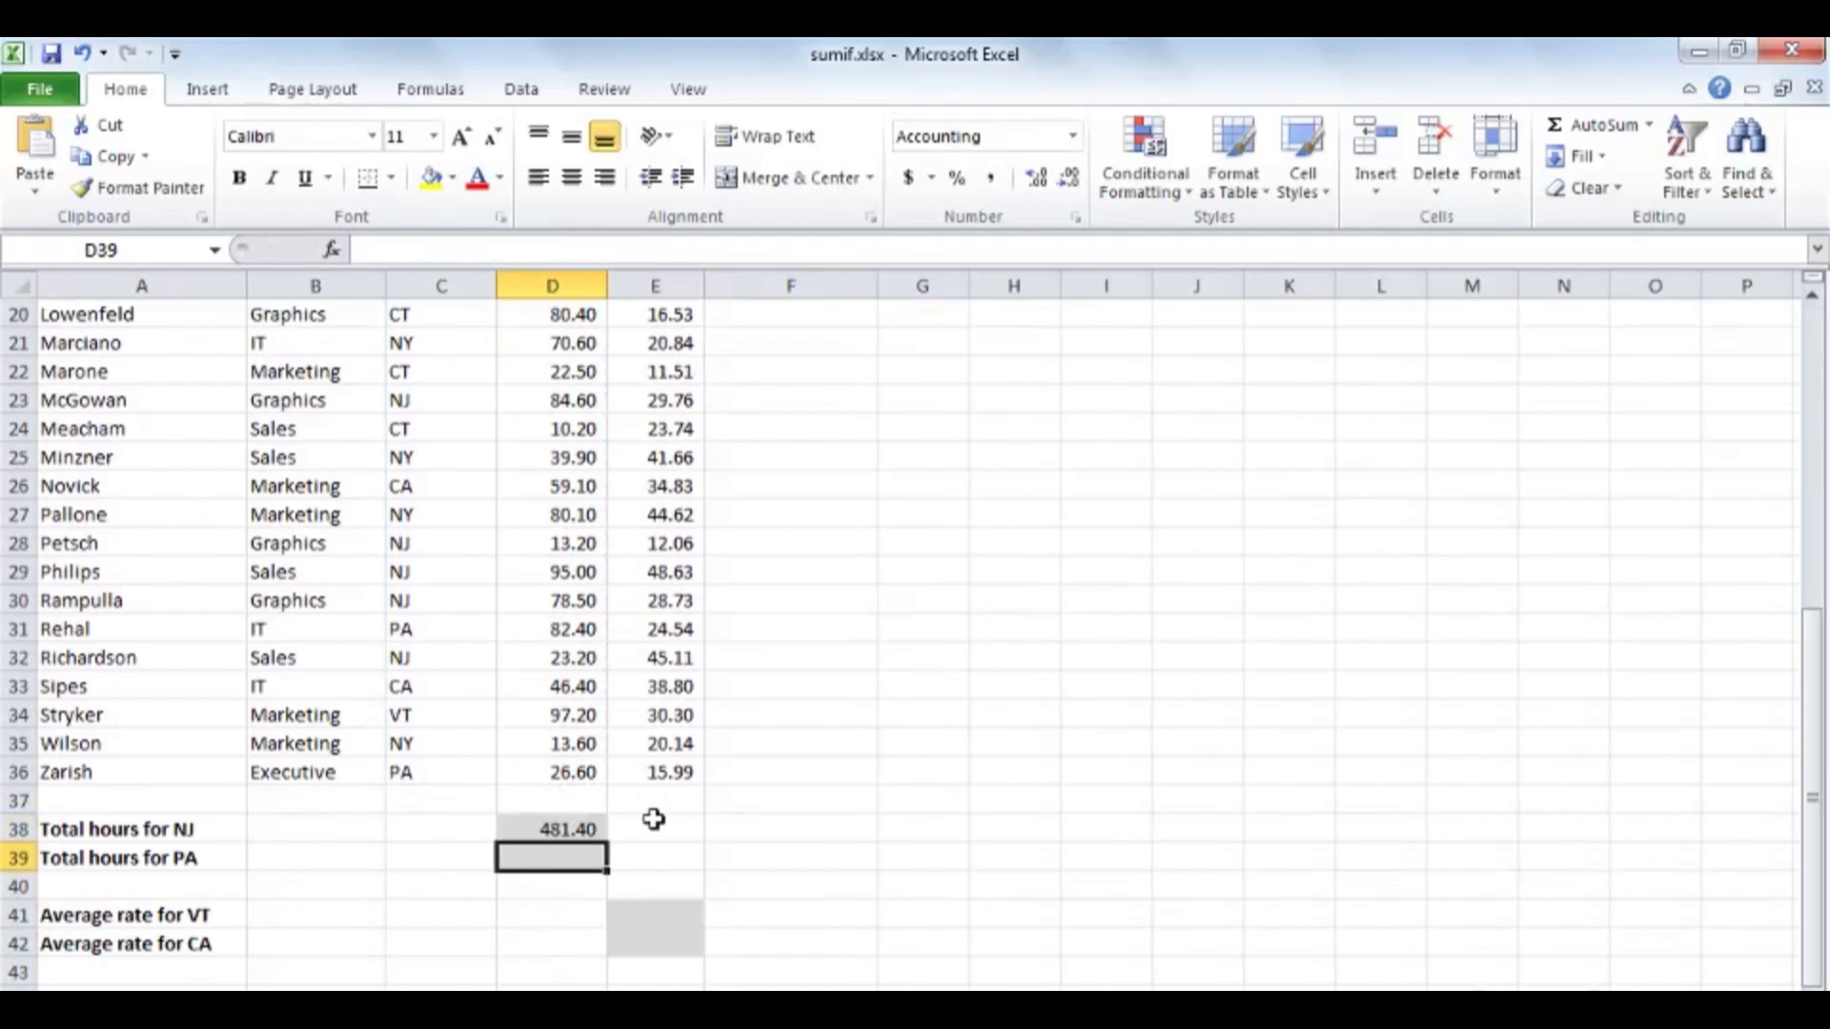
type("=sum")
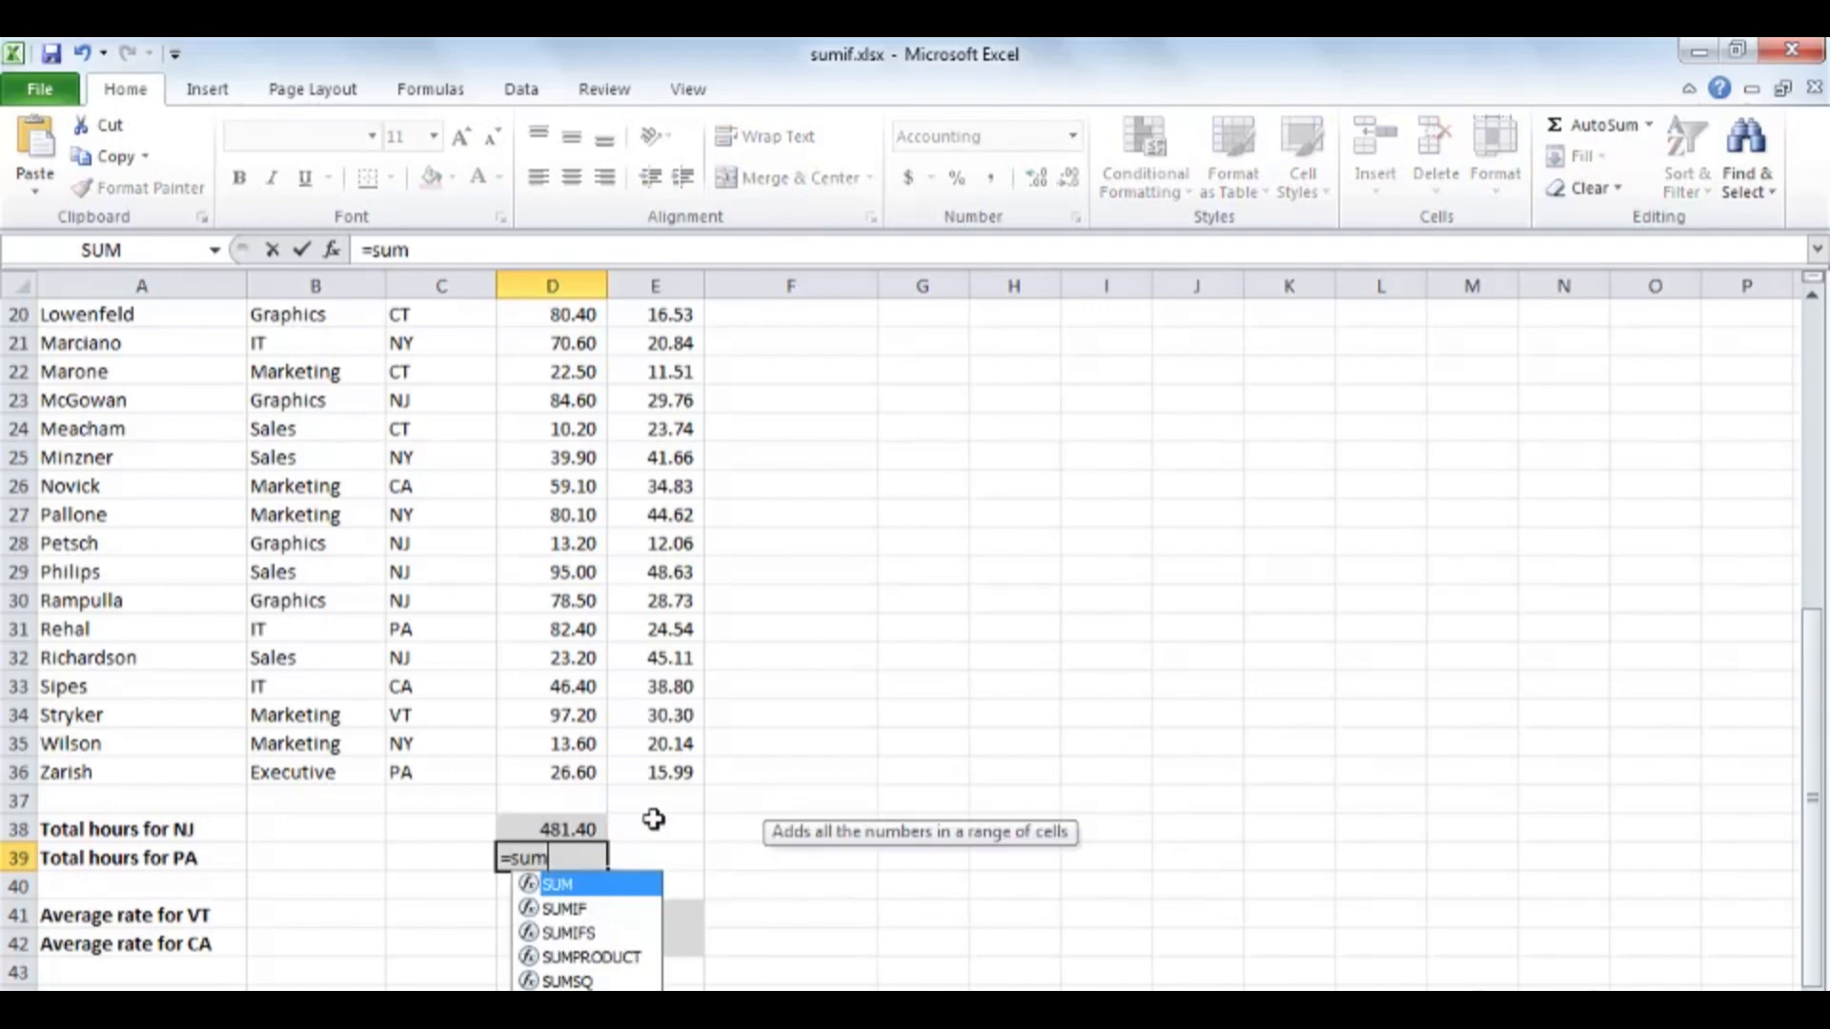
type("if(")
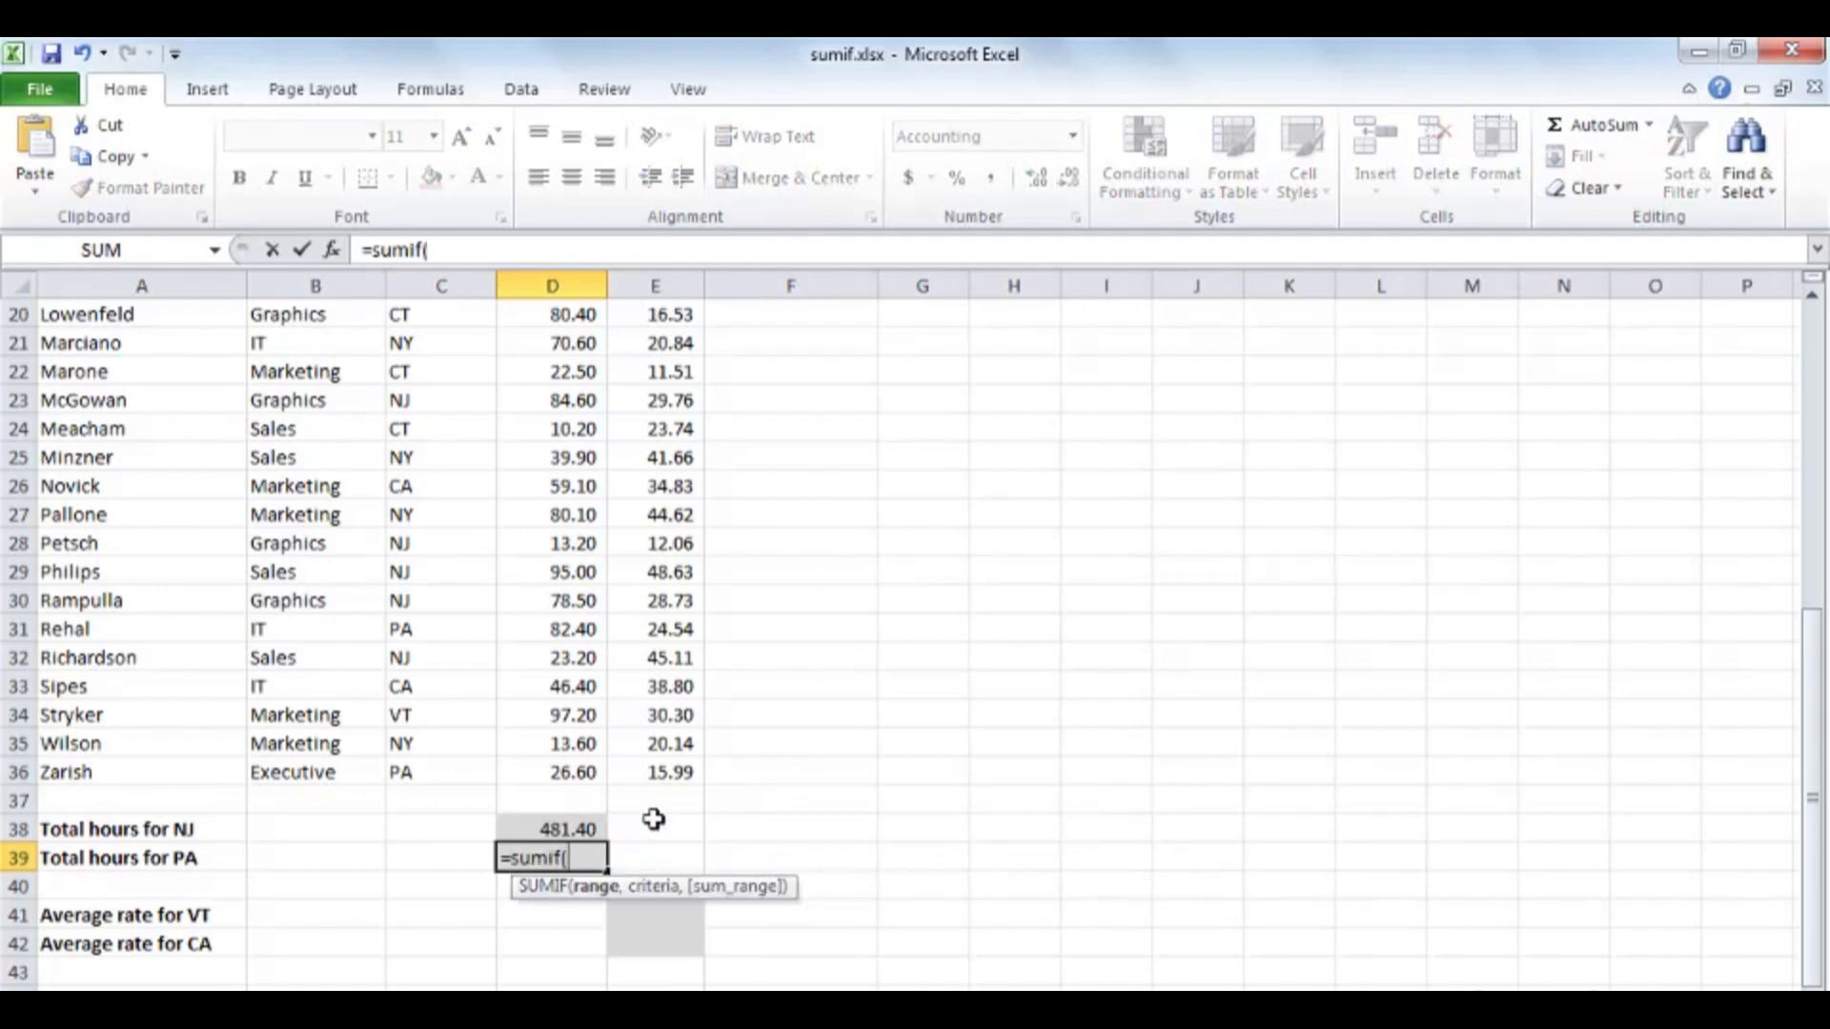
scroll(486, 642, "up", 5)
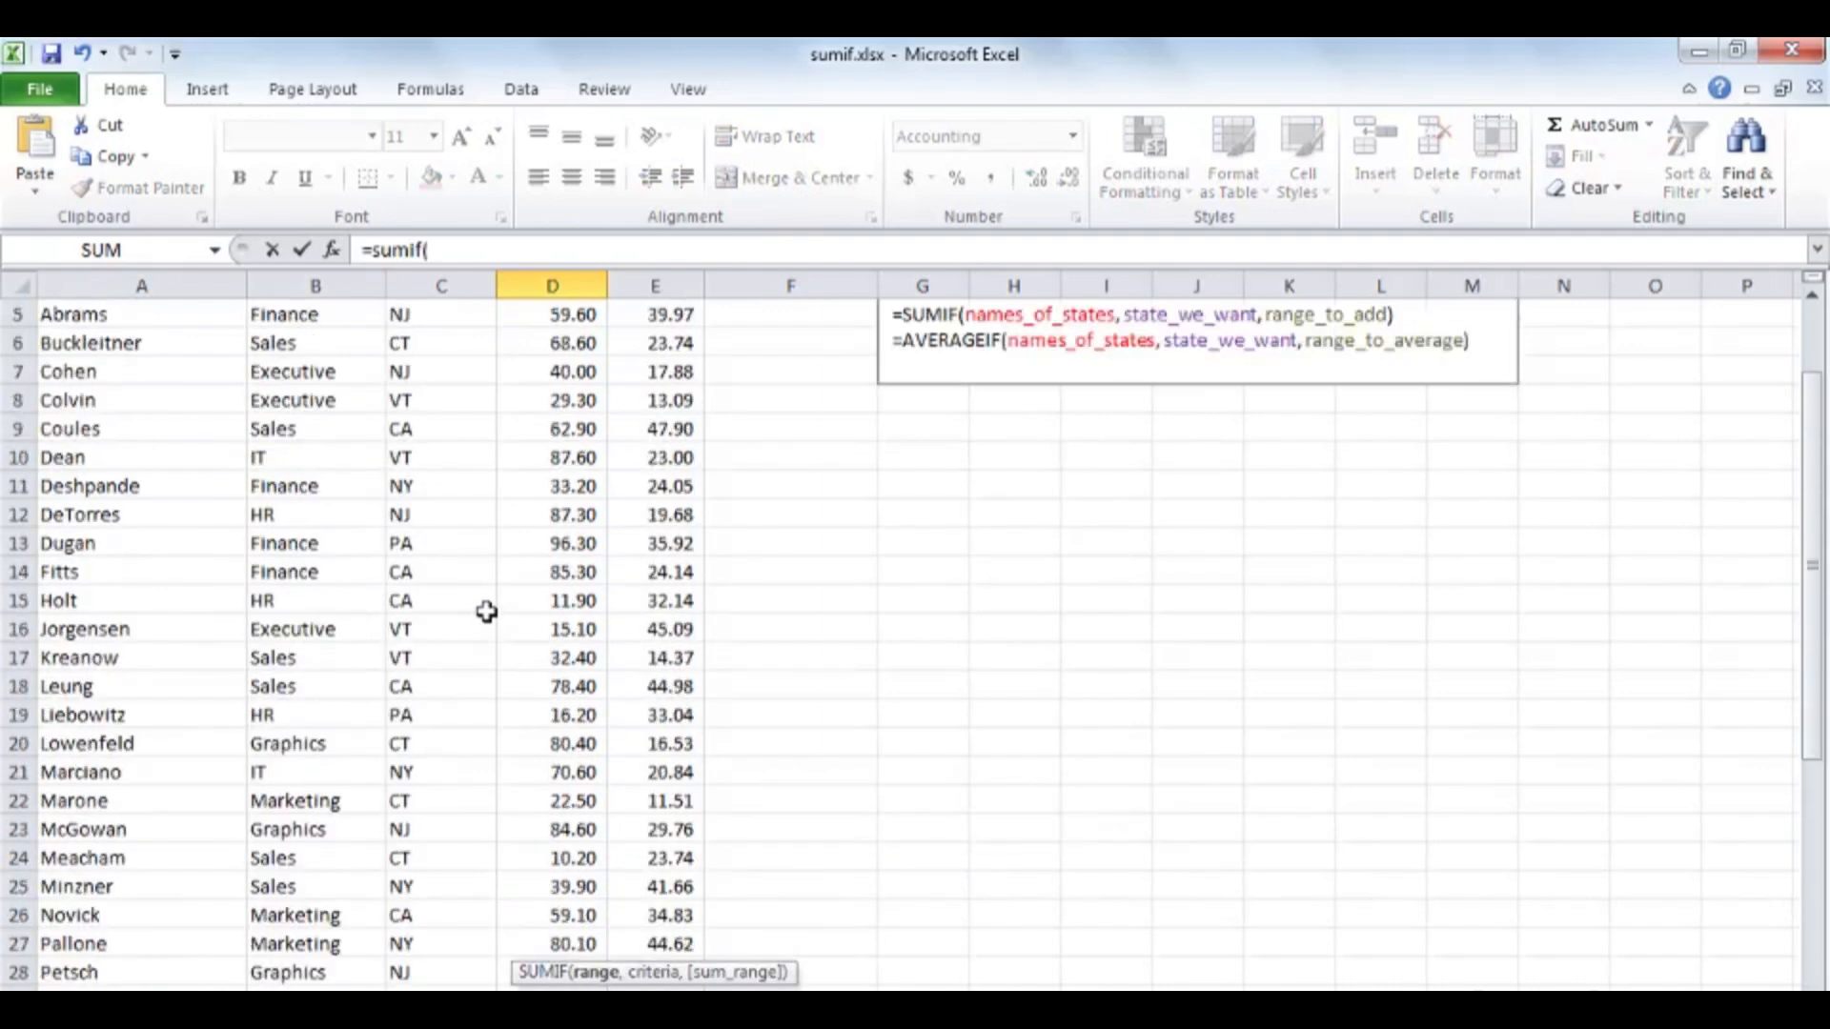
scroll(486, 612, "up", 2)
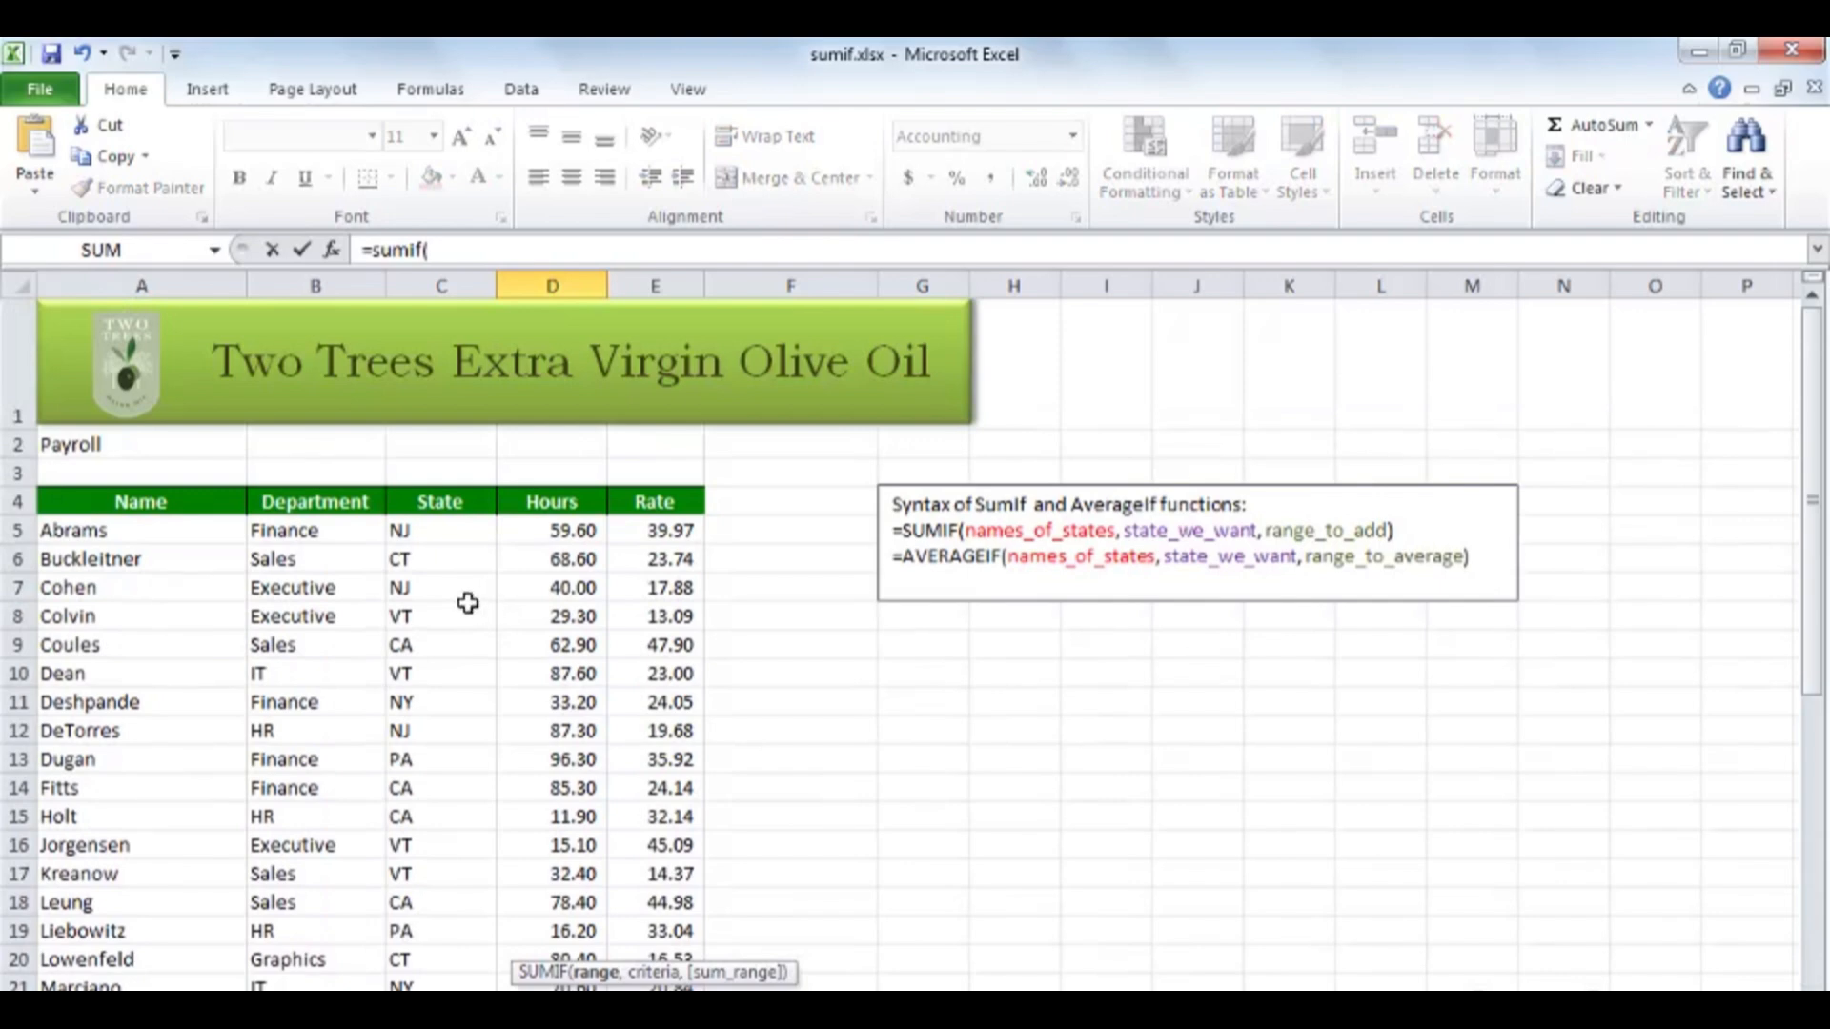
left_click(448, 534)
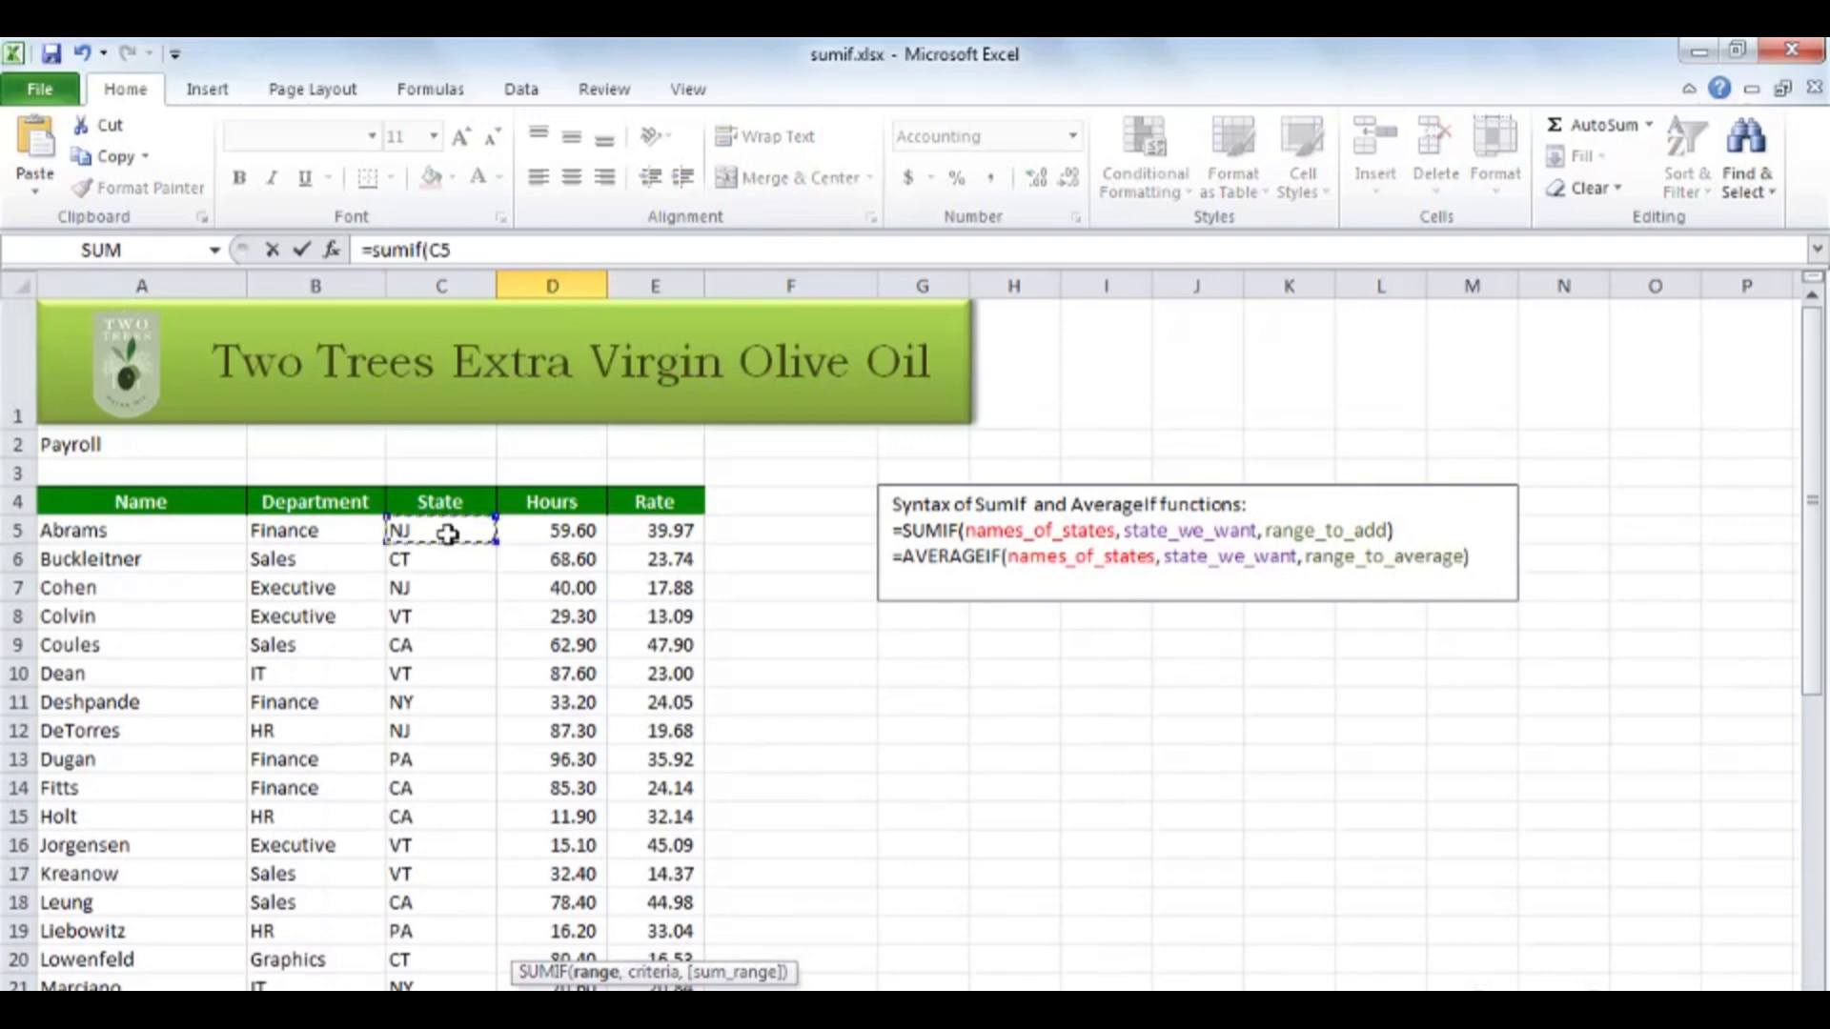
scroll(450, 601, "down", 4)
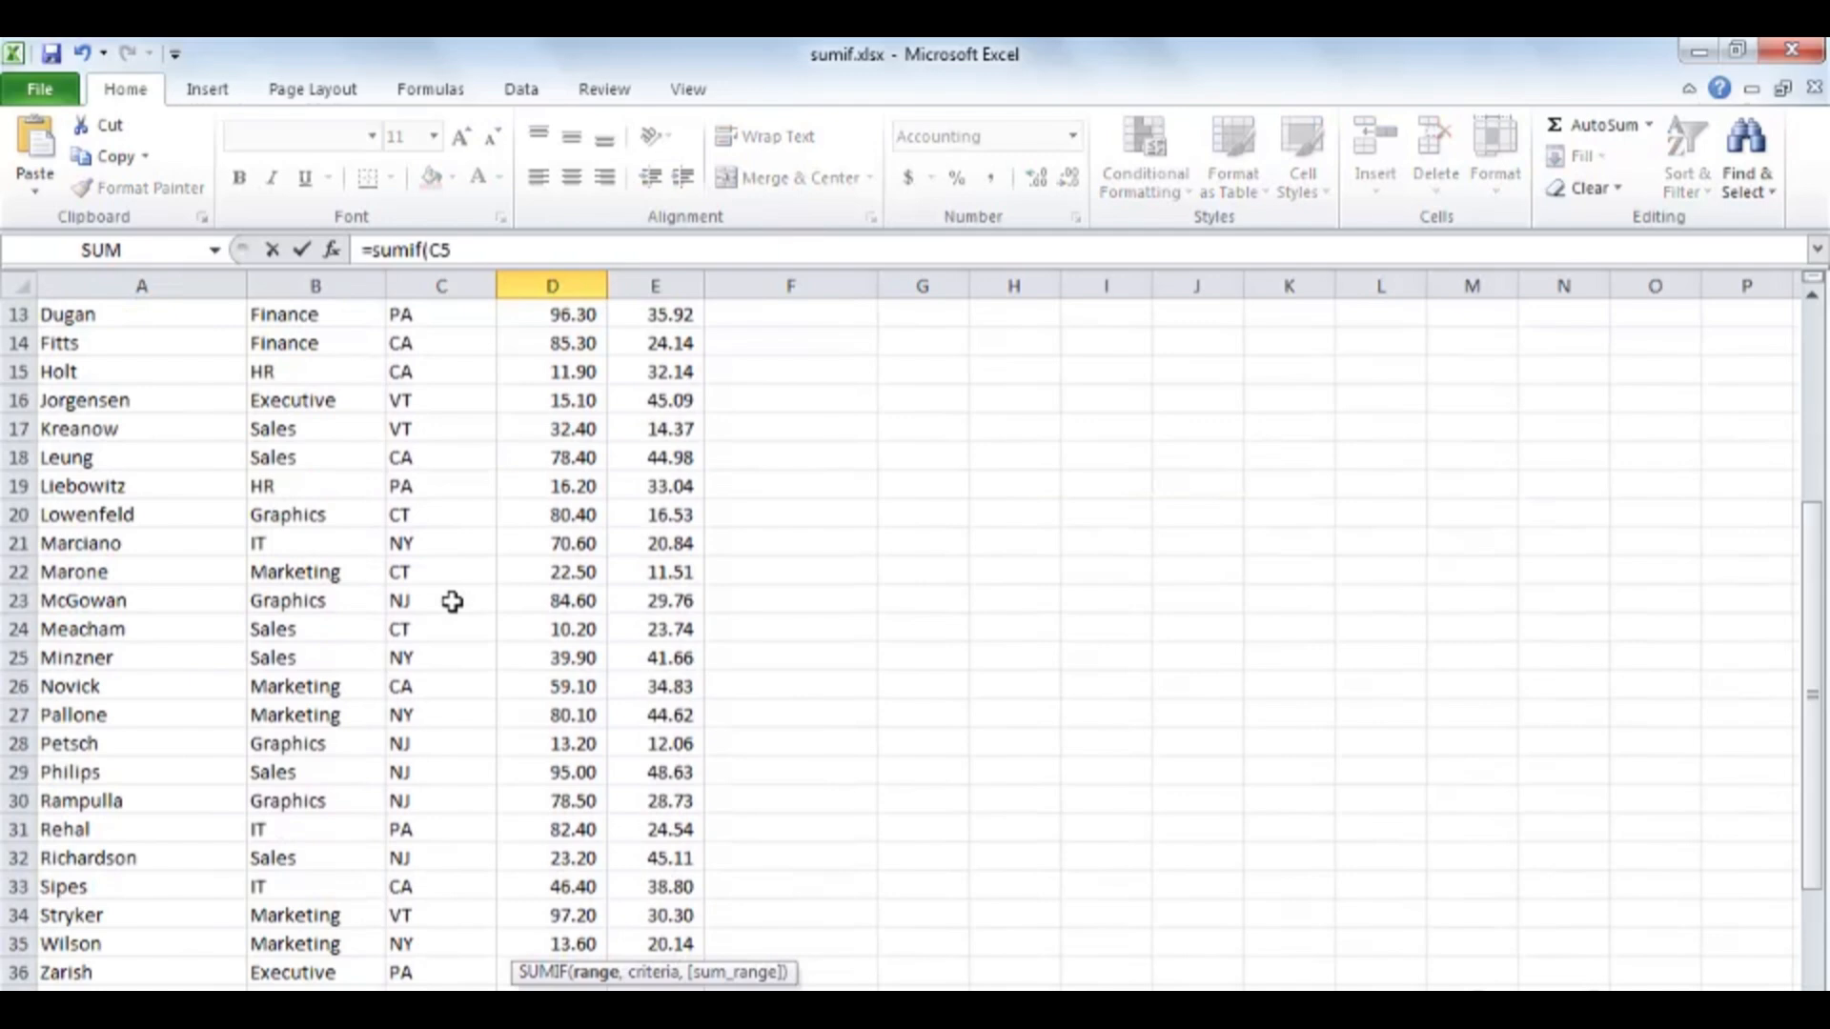
scroll(452, 602, "down", 2)
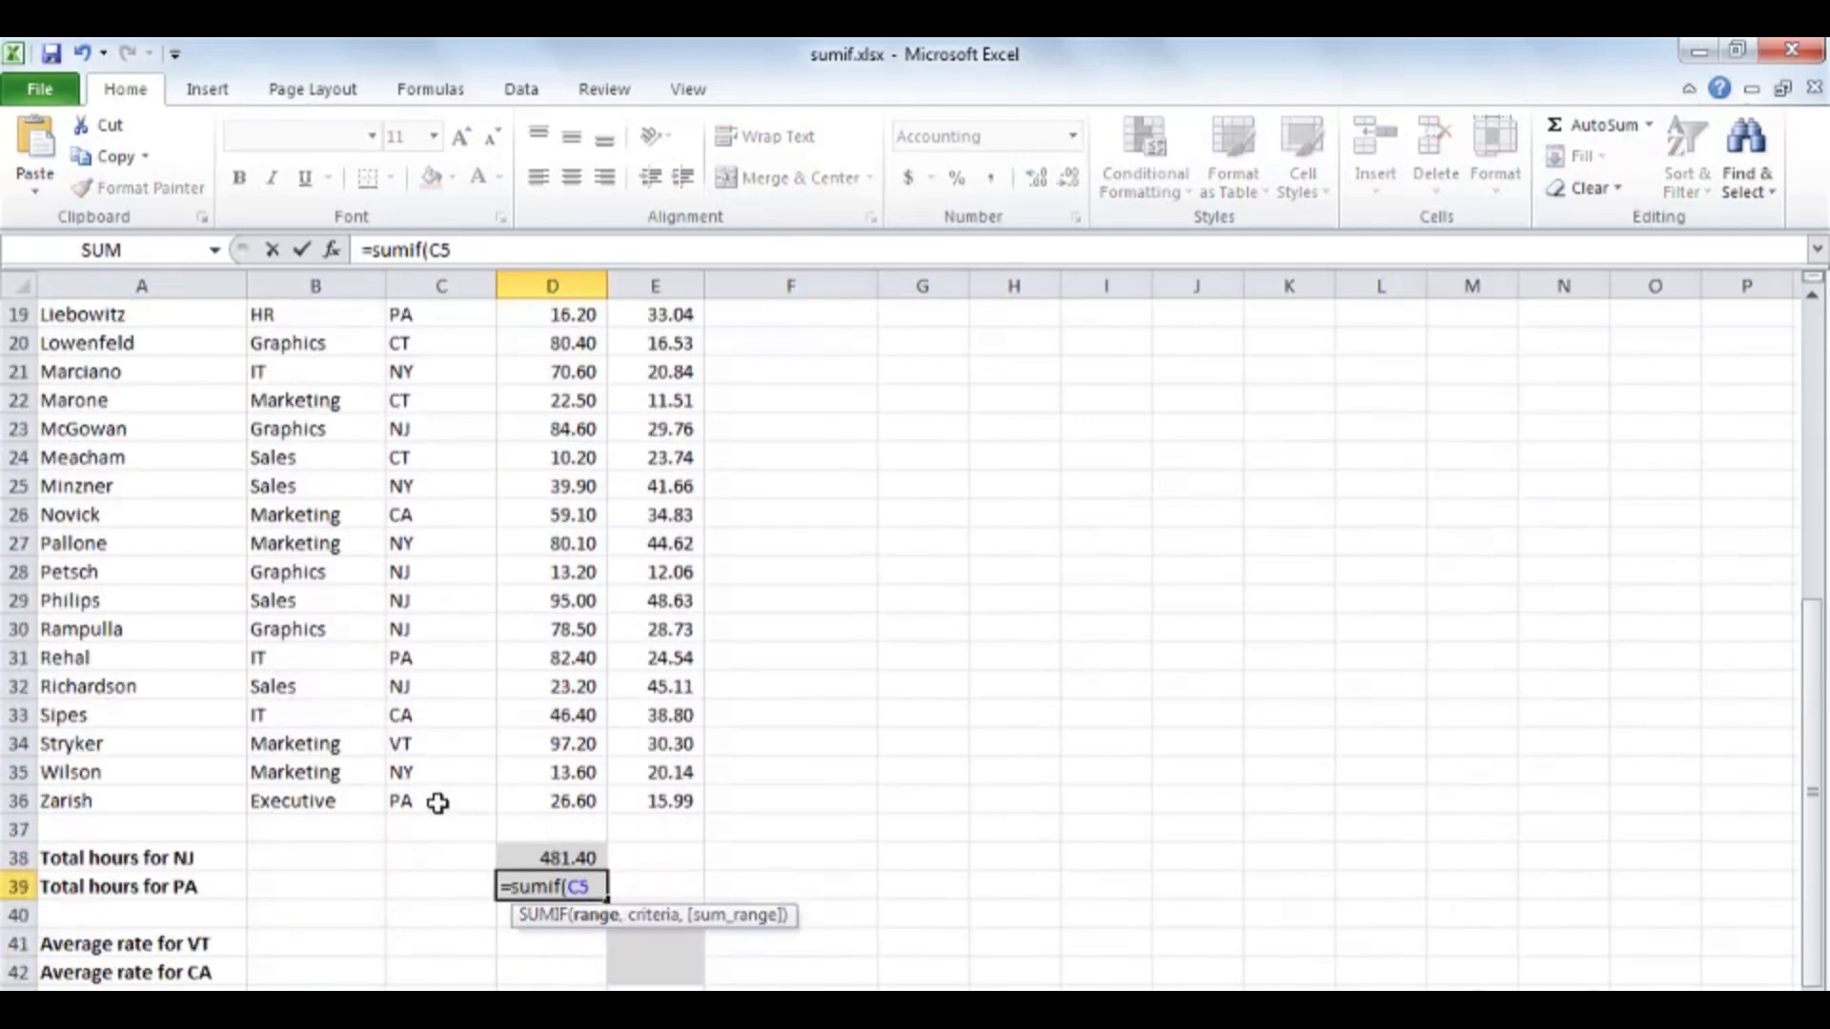
left_click_drag(438, 804, 438, 804)
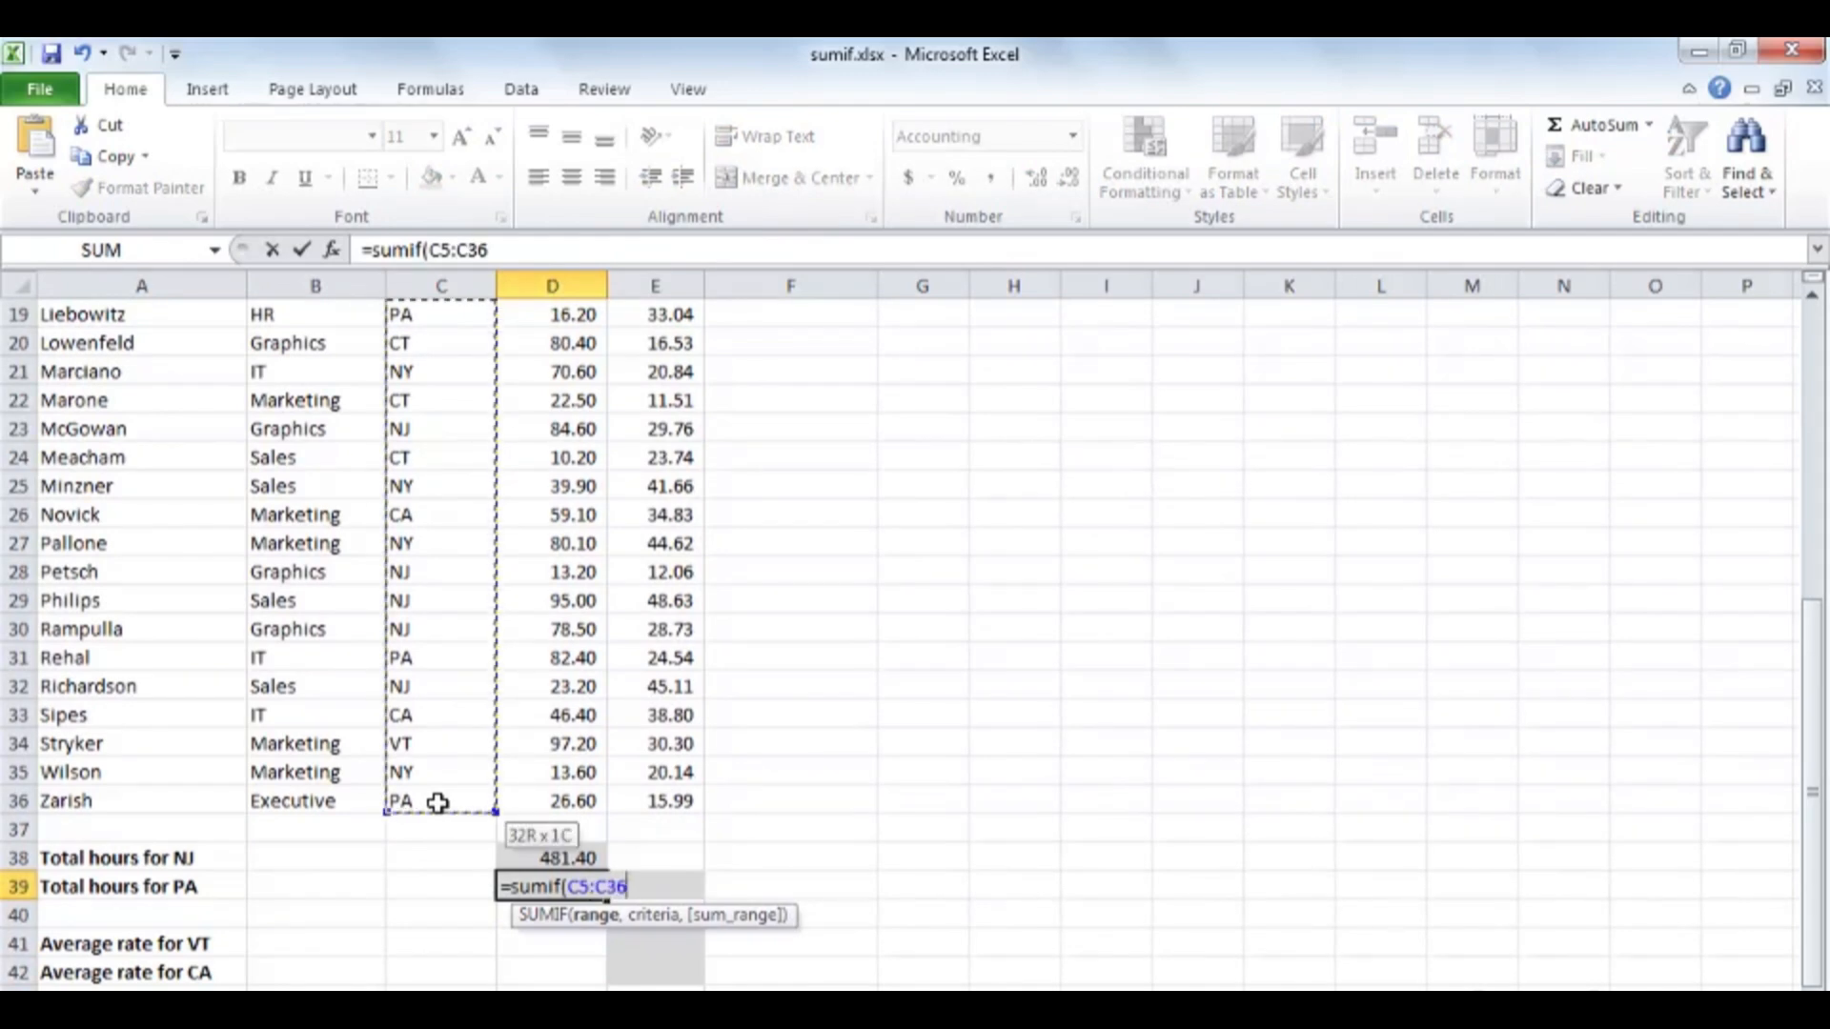
left_click_drag(437, 804, 437, 804)
type(",")
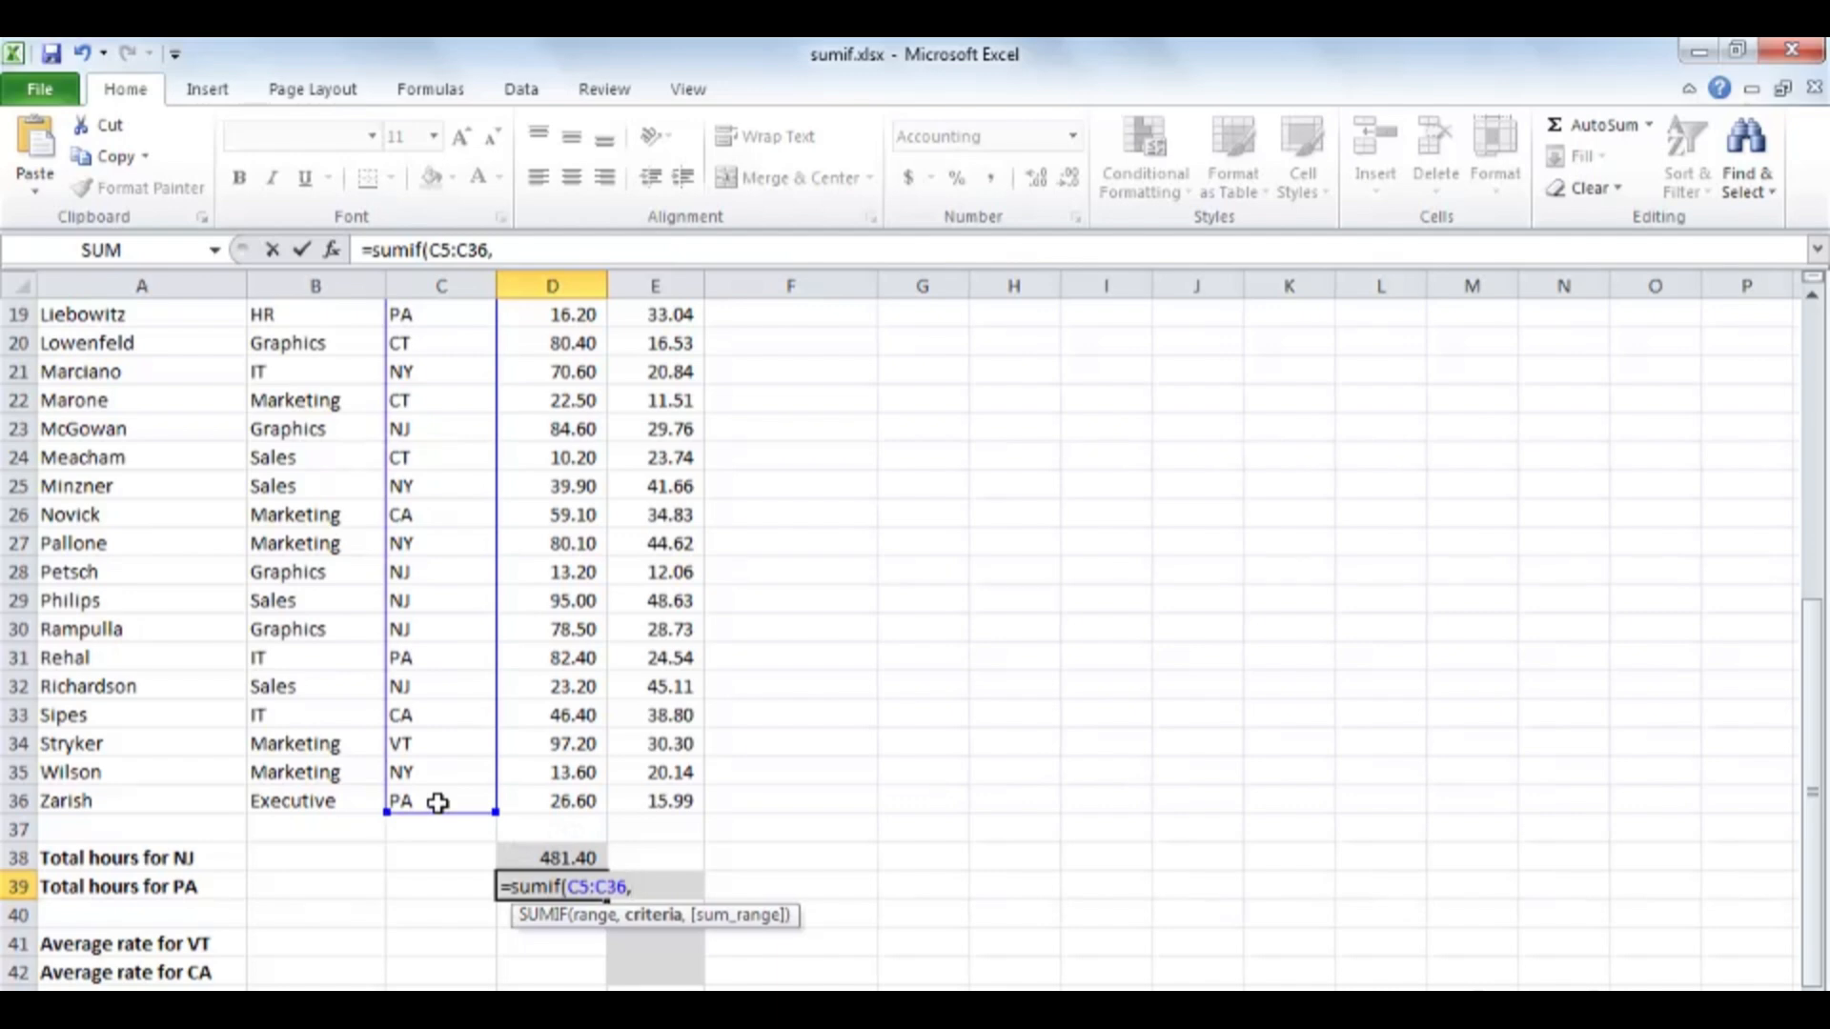
type("\"pa\",")
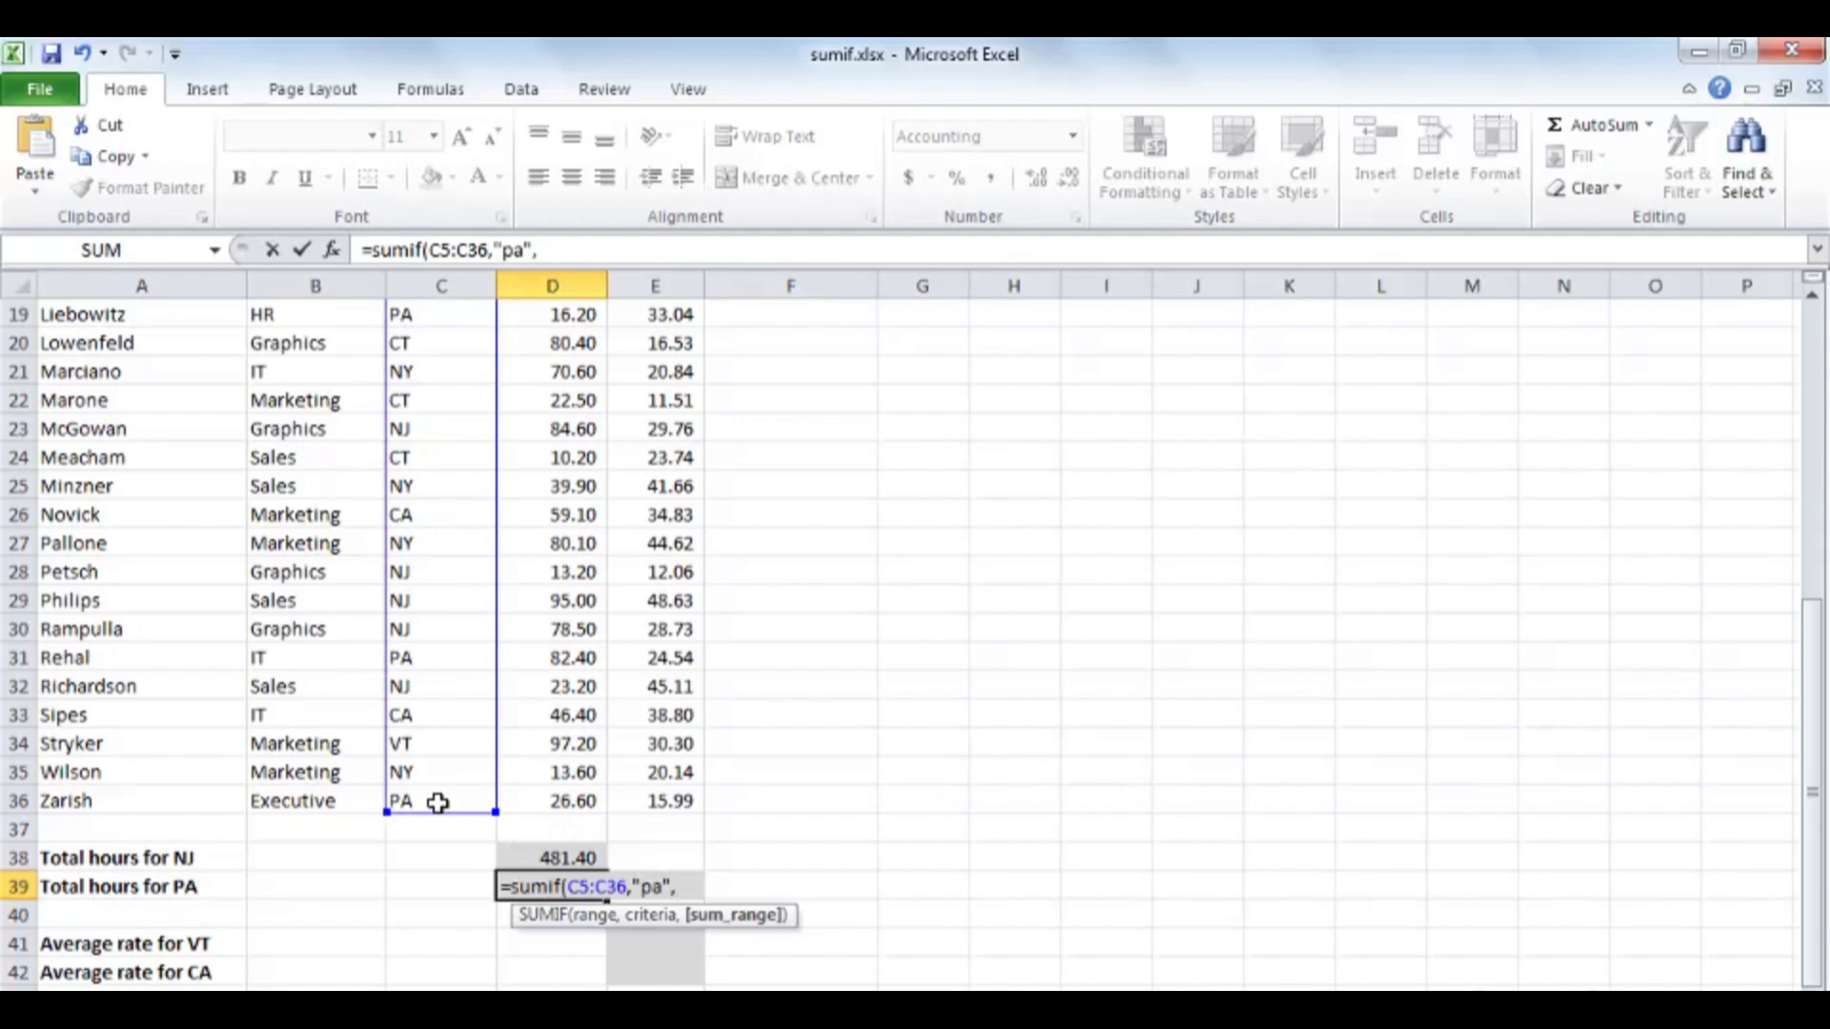
Complete the D39 formula with the criterion "pa" and the Hours cells D5:D36 as sum range, keeping D39 selected.
scroll(553, 634, "up", 6)
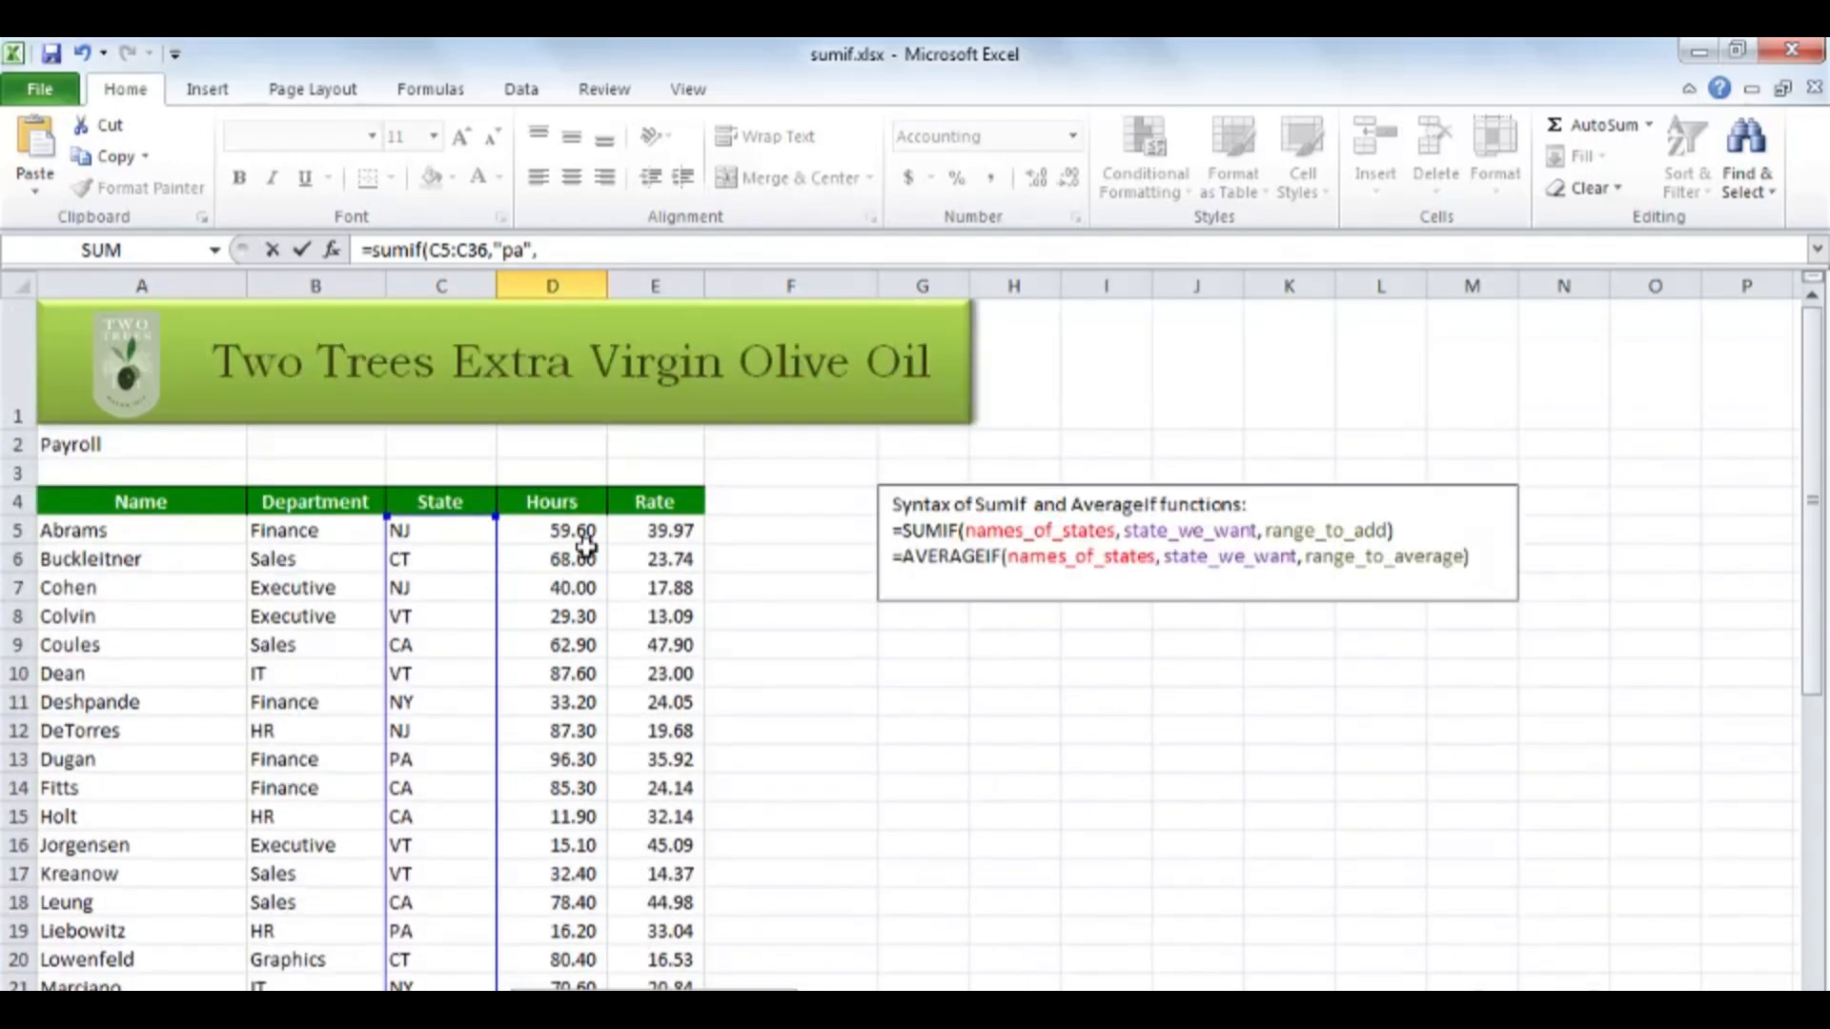
left_click(566, 534)
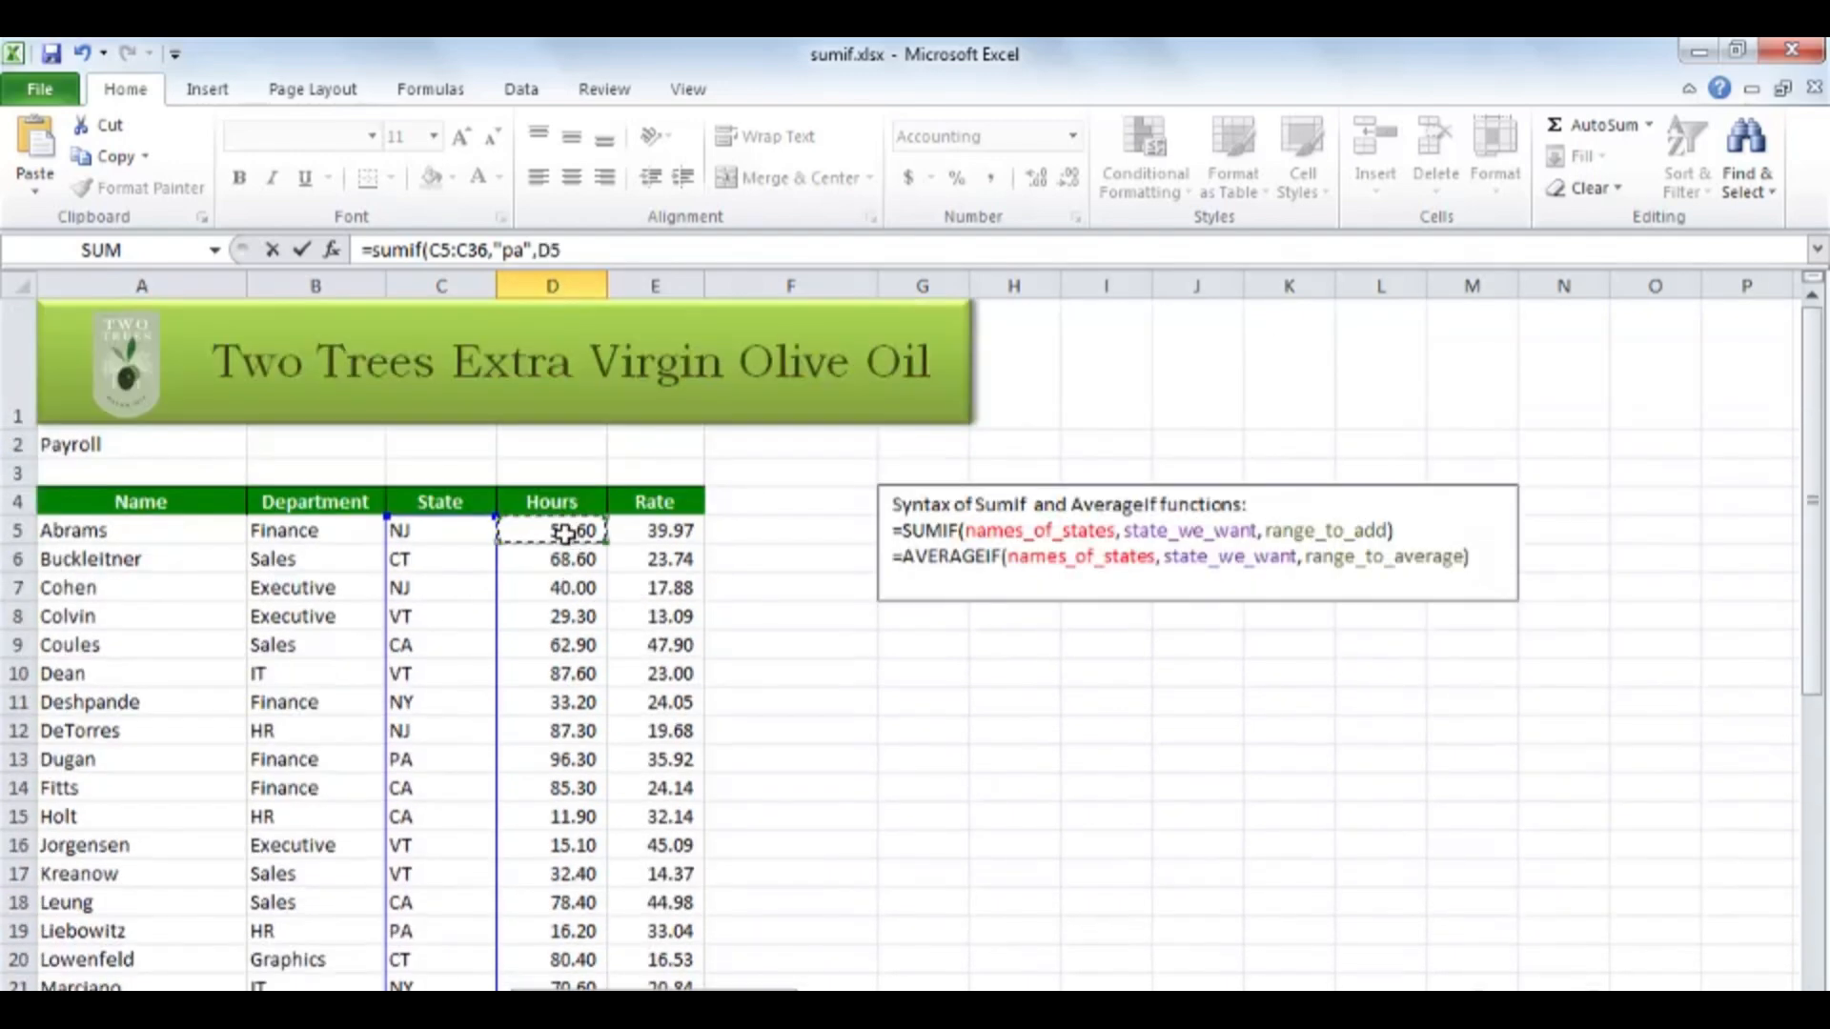
scroll(568, 602, "down", 4)
scroll(567, 603, "down", 3)
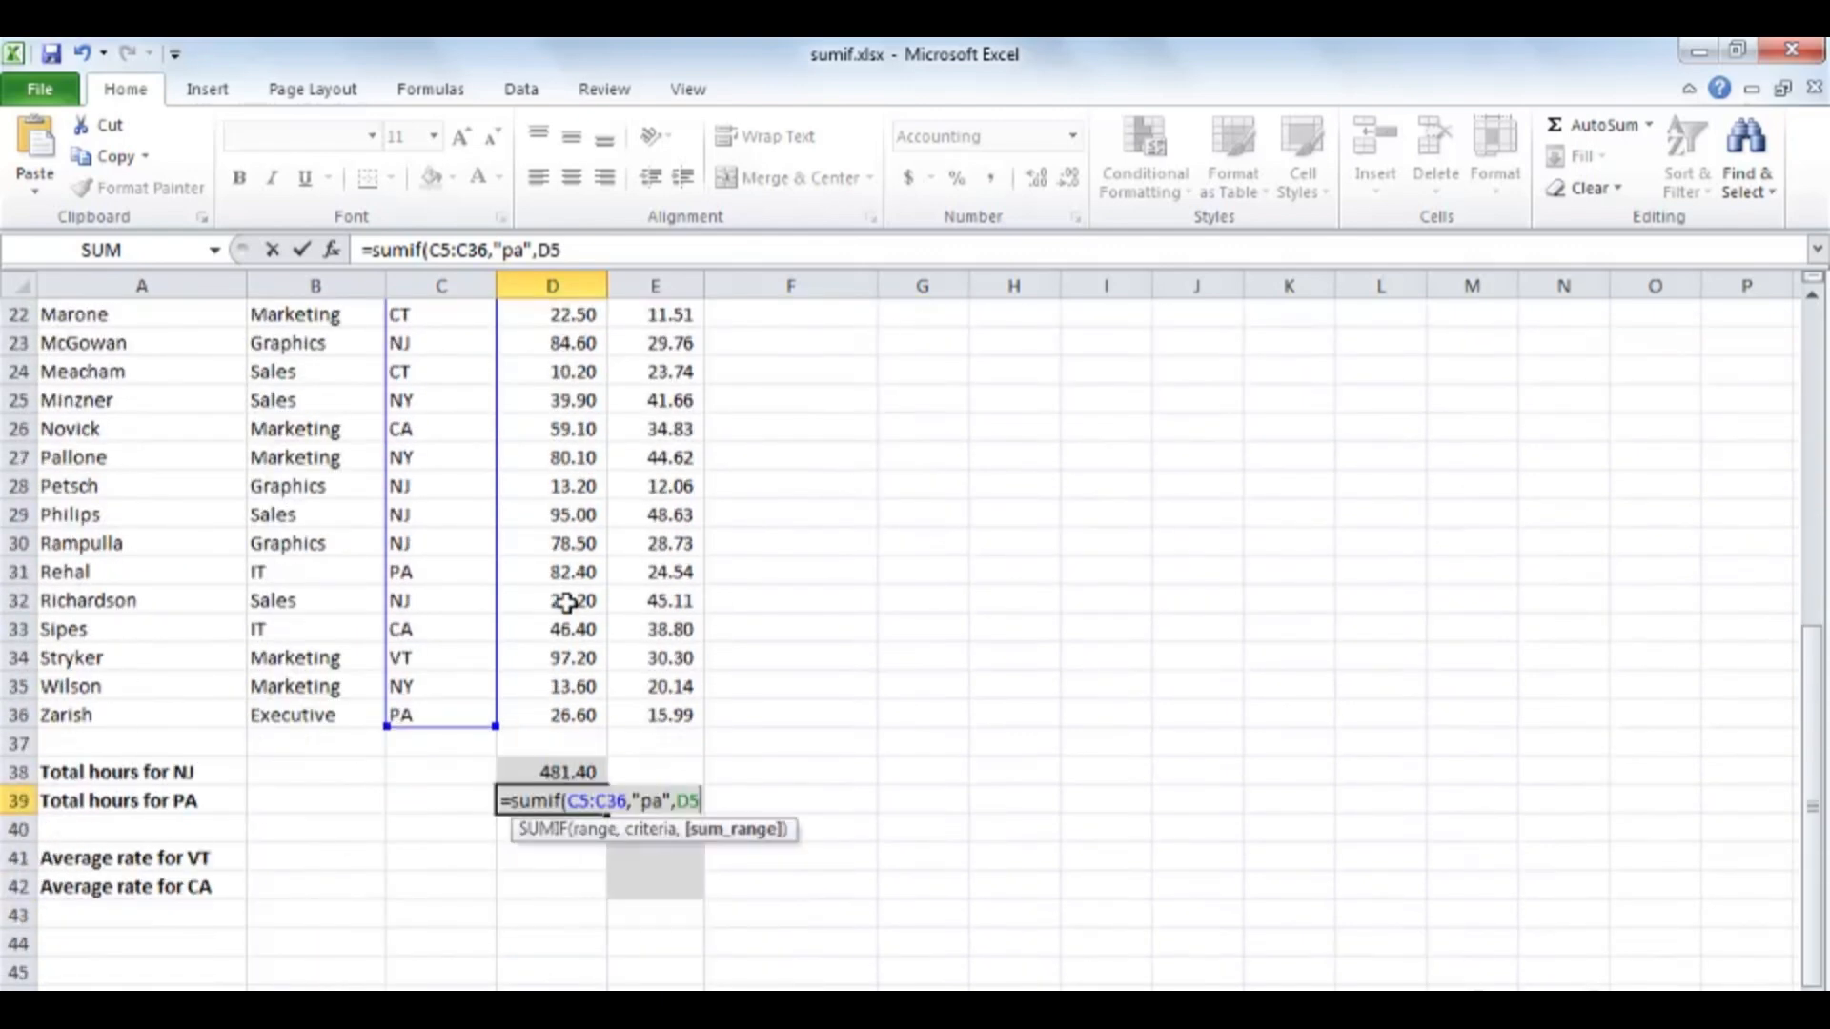
left_click(565, 715, "shift")
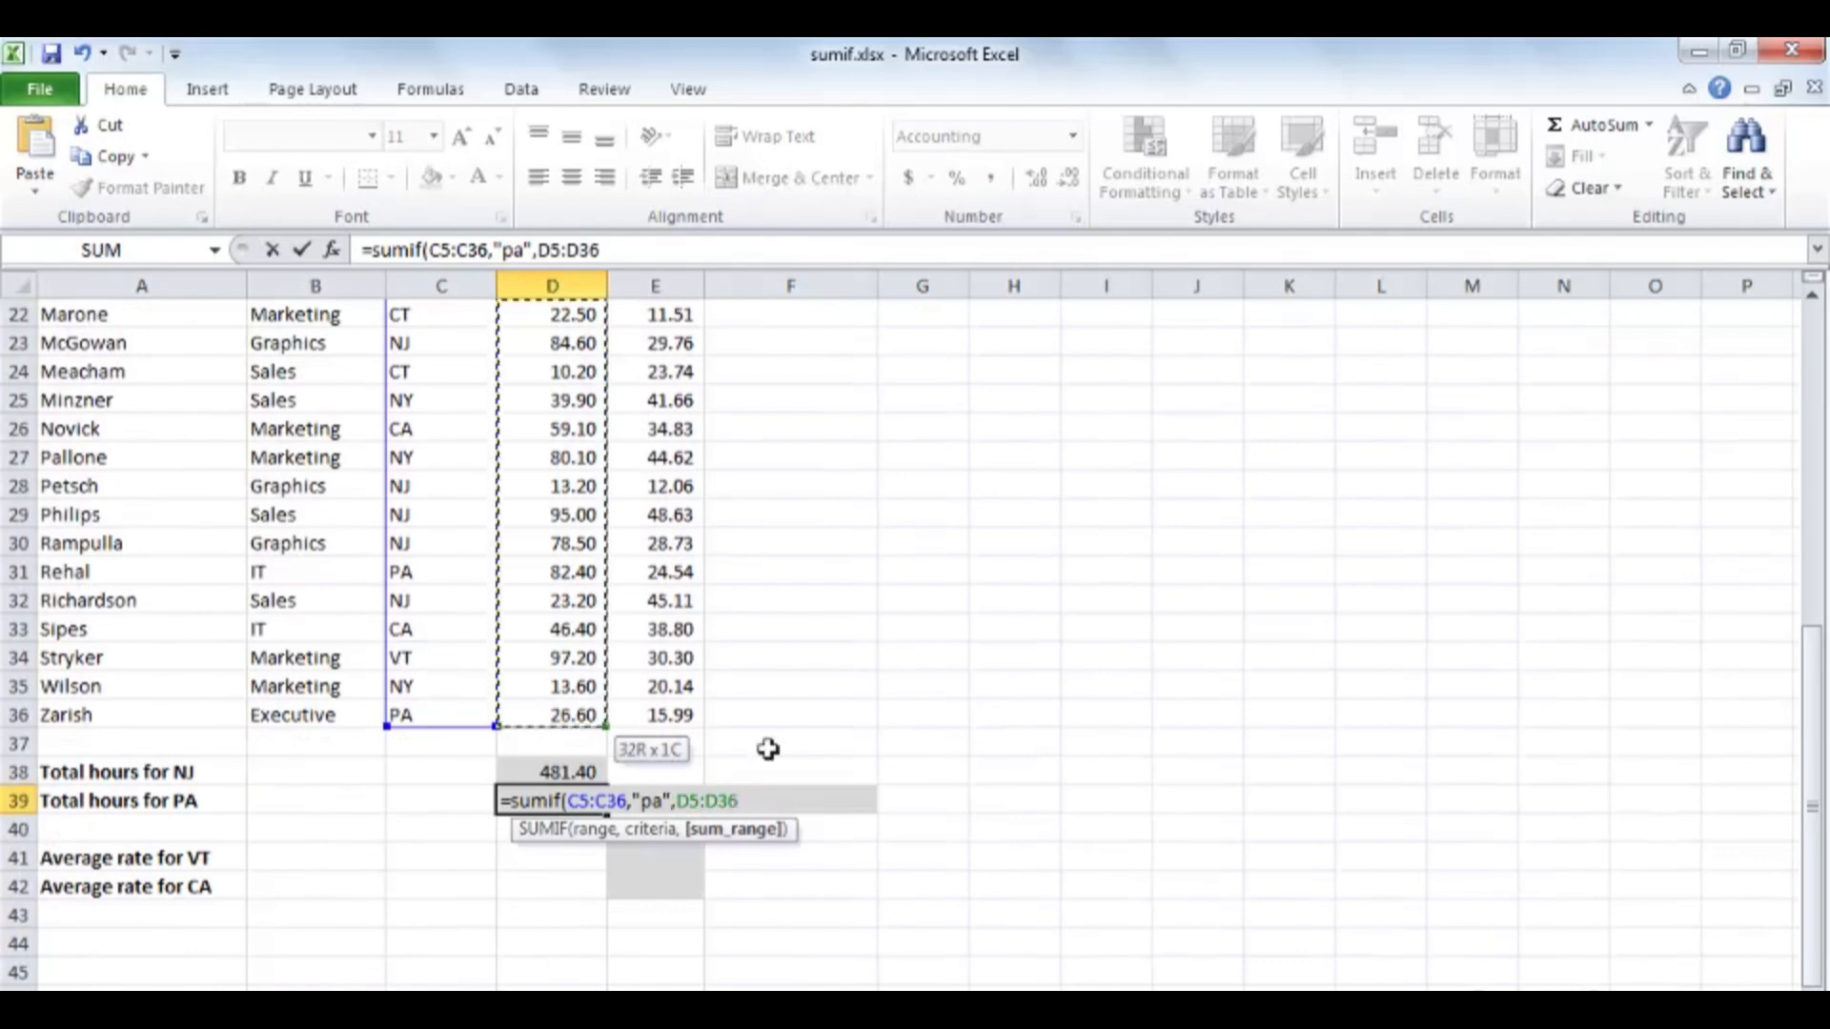
key("ctrl+Return")
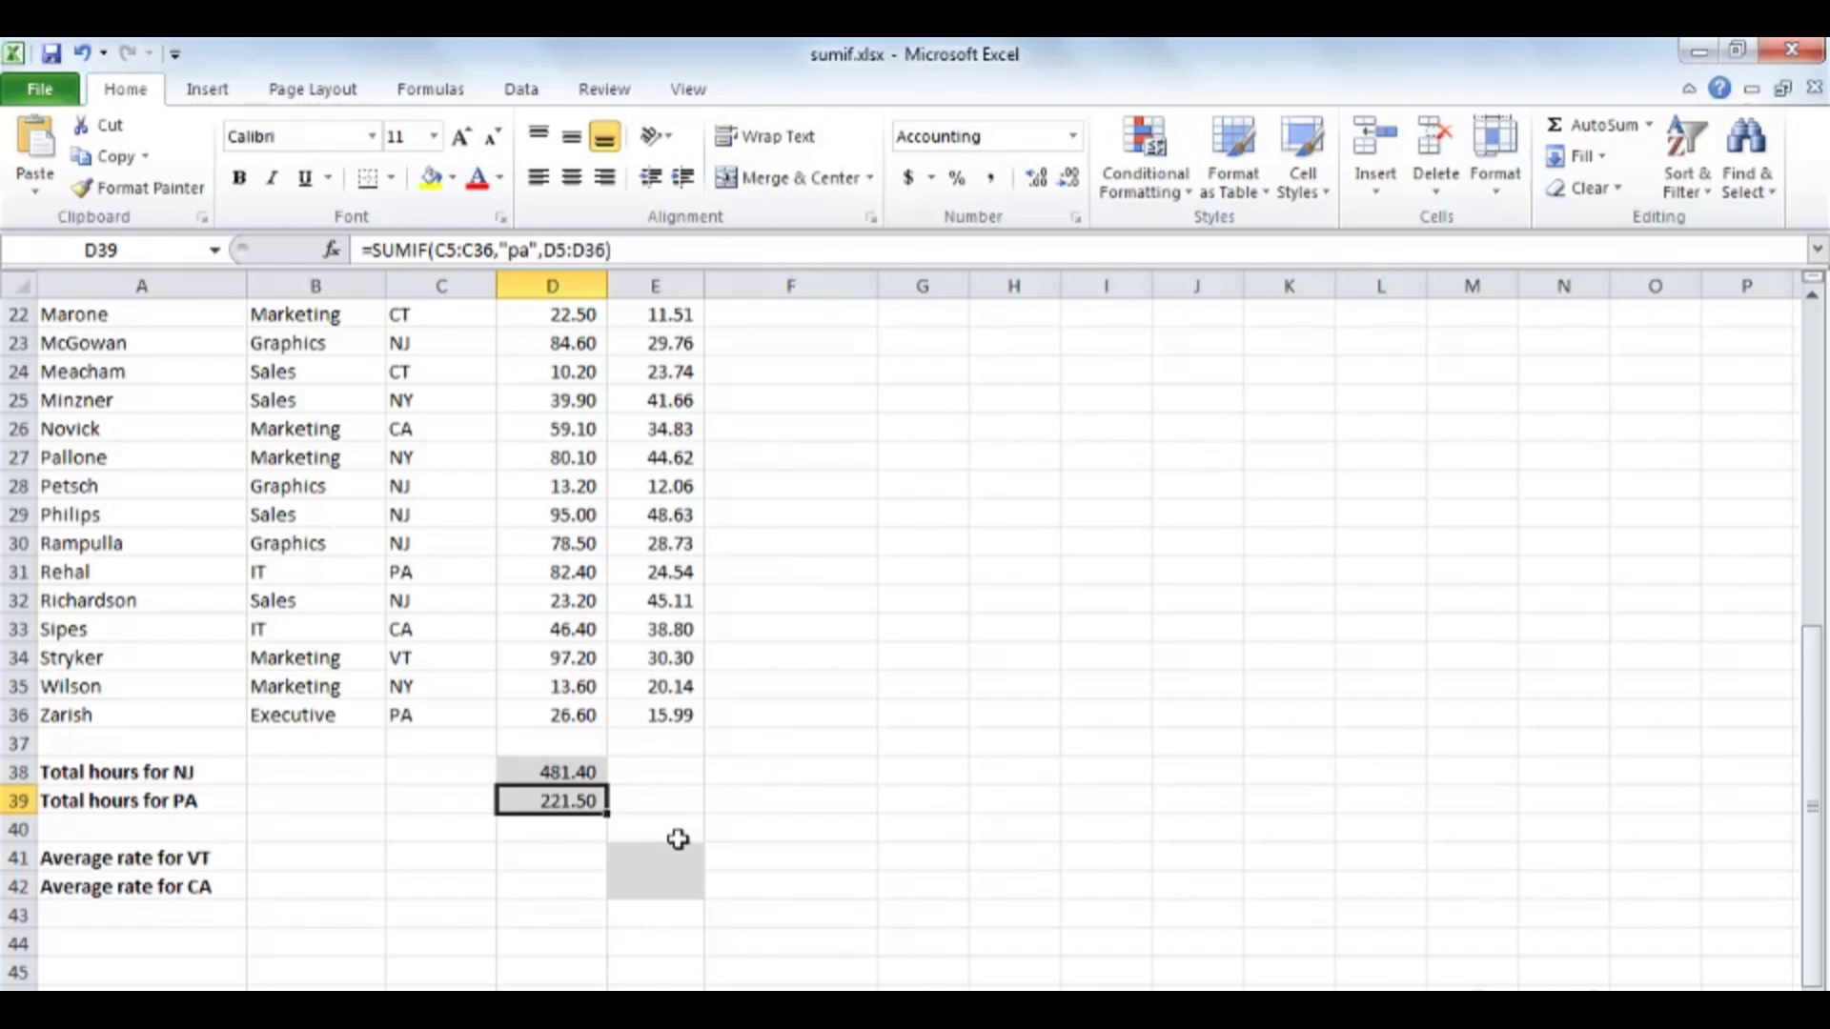
Start an AVERAGEIF formula in E41 for the VT average rate, using the State cells C5:C36 as the range.
left_click(654, 855)
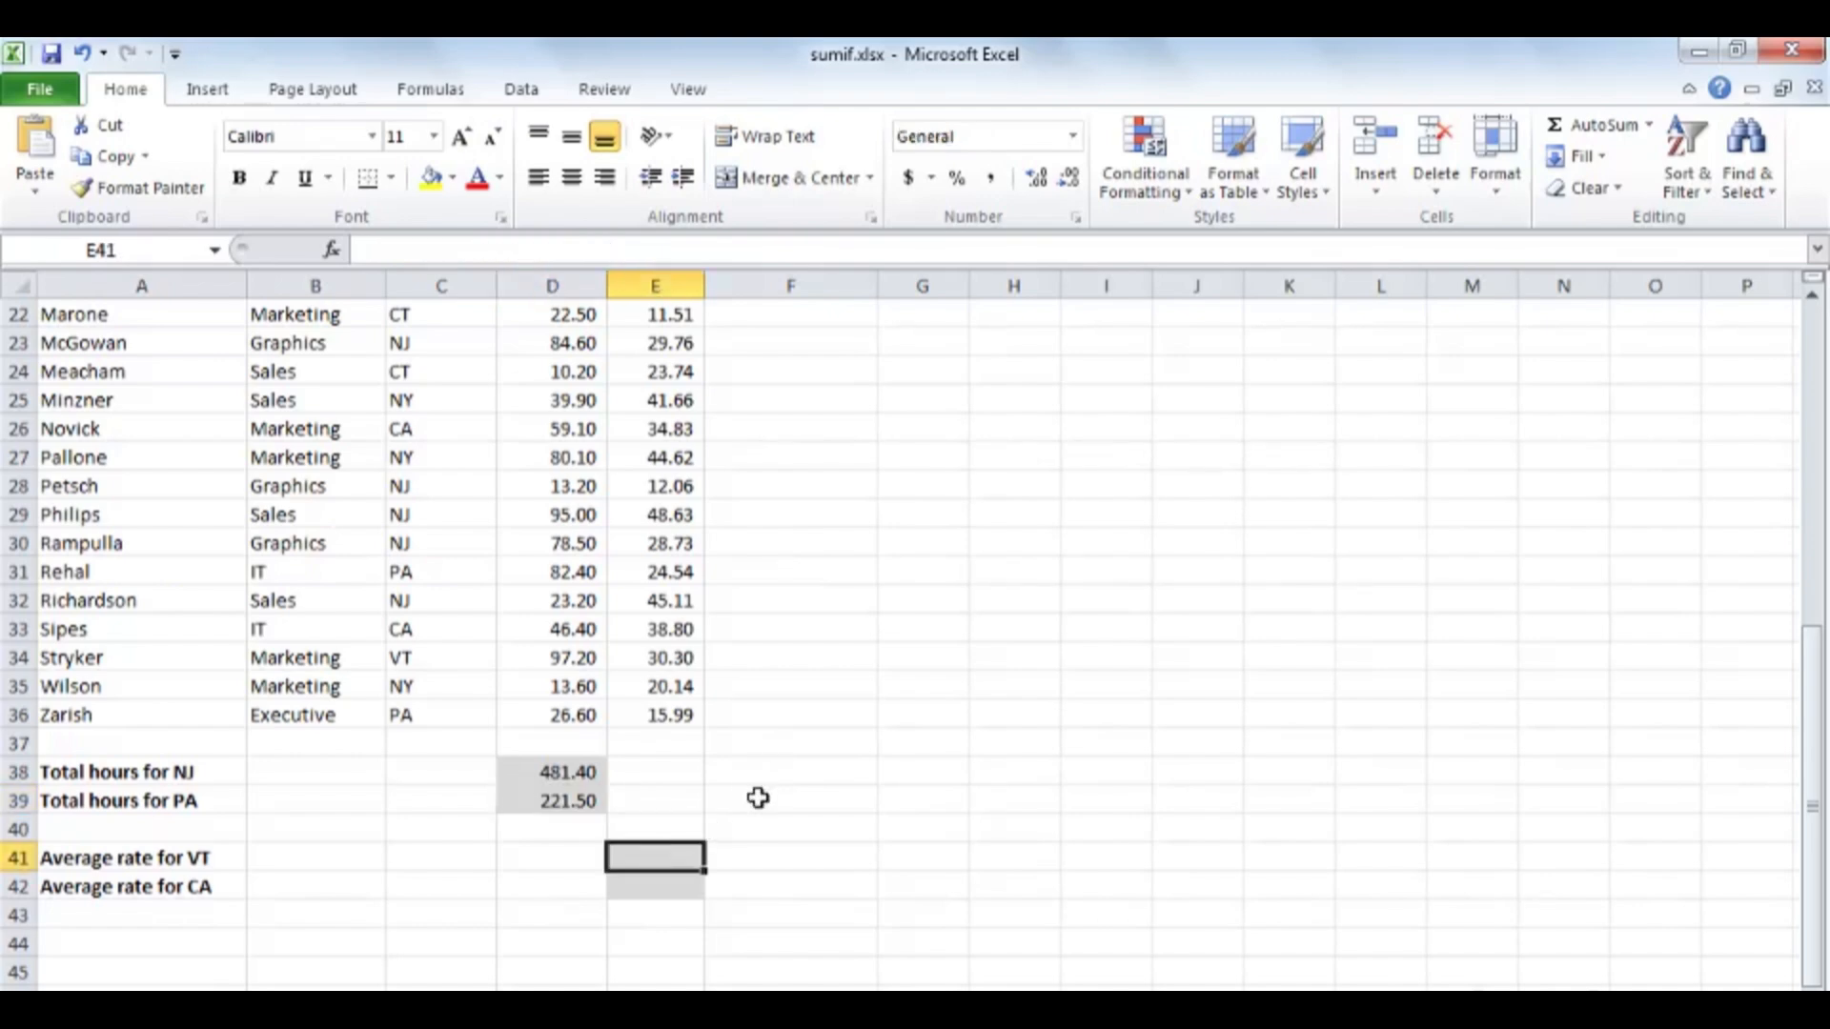
type("=av")
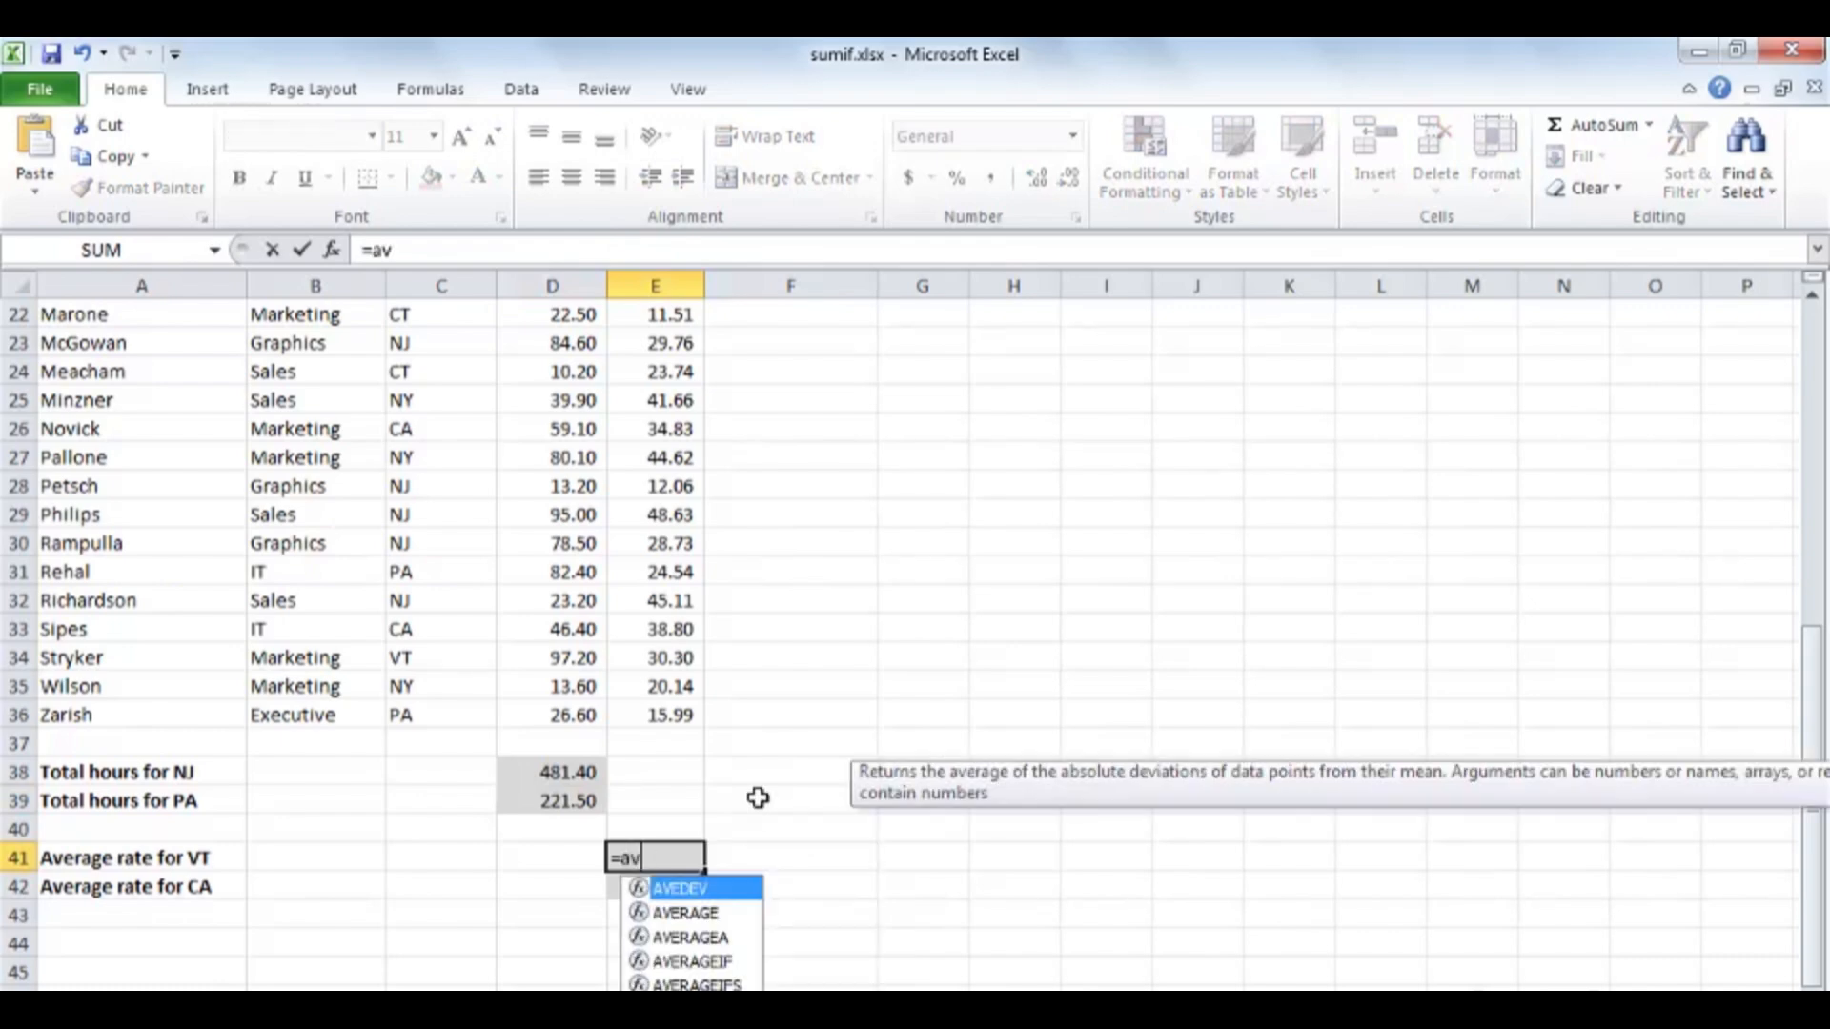
type("erageif(")
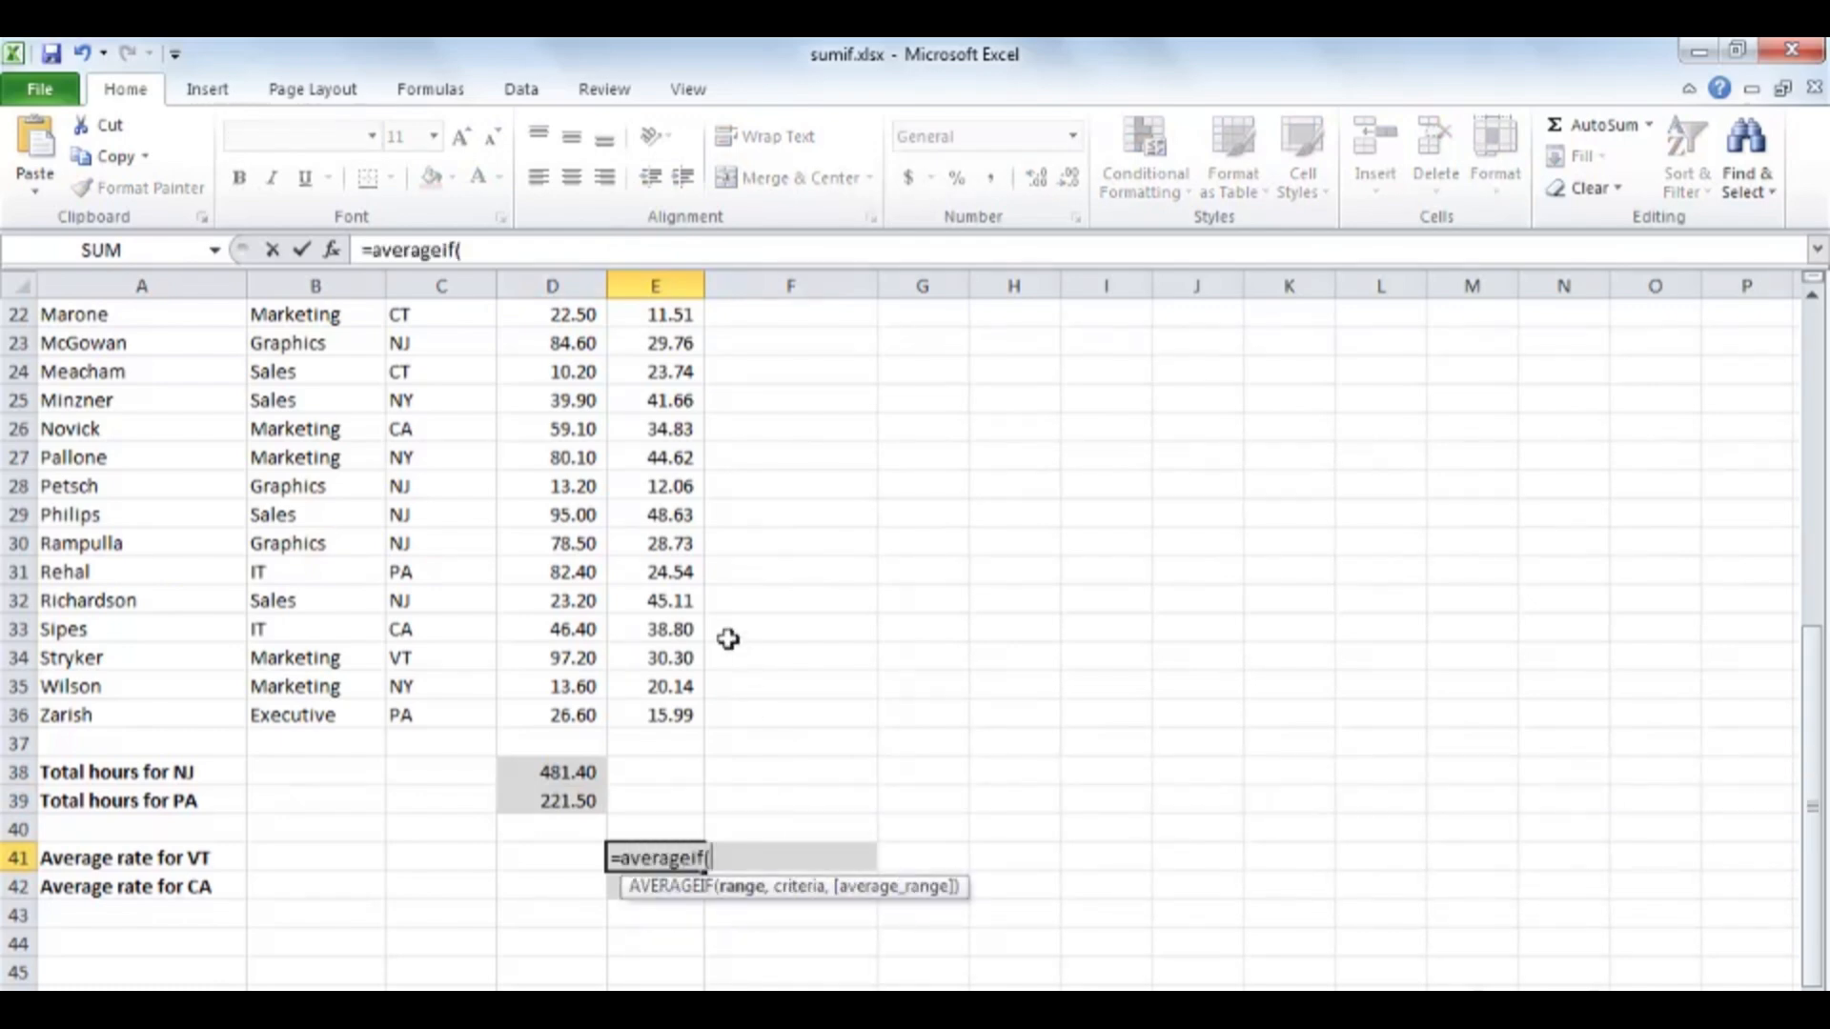
scroll(492, 521, "up", 4)
scroll(492, 521, "up", 2)
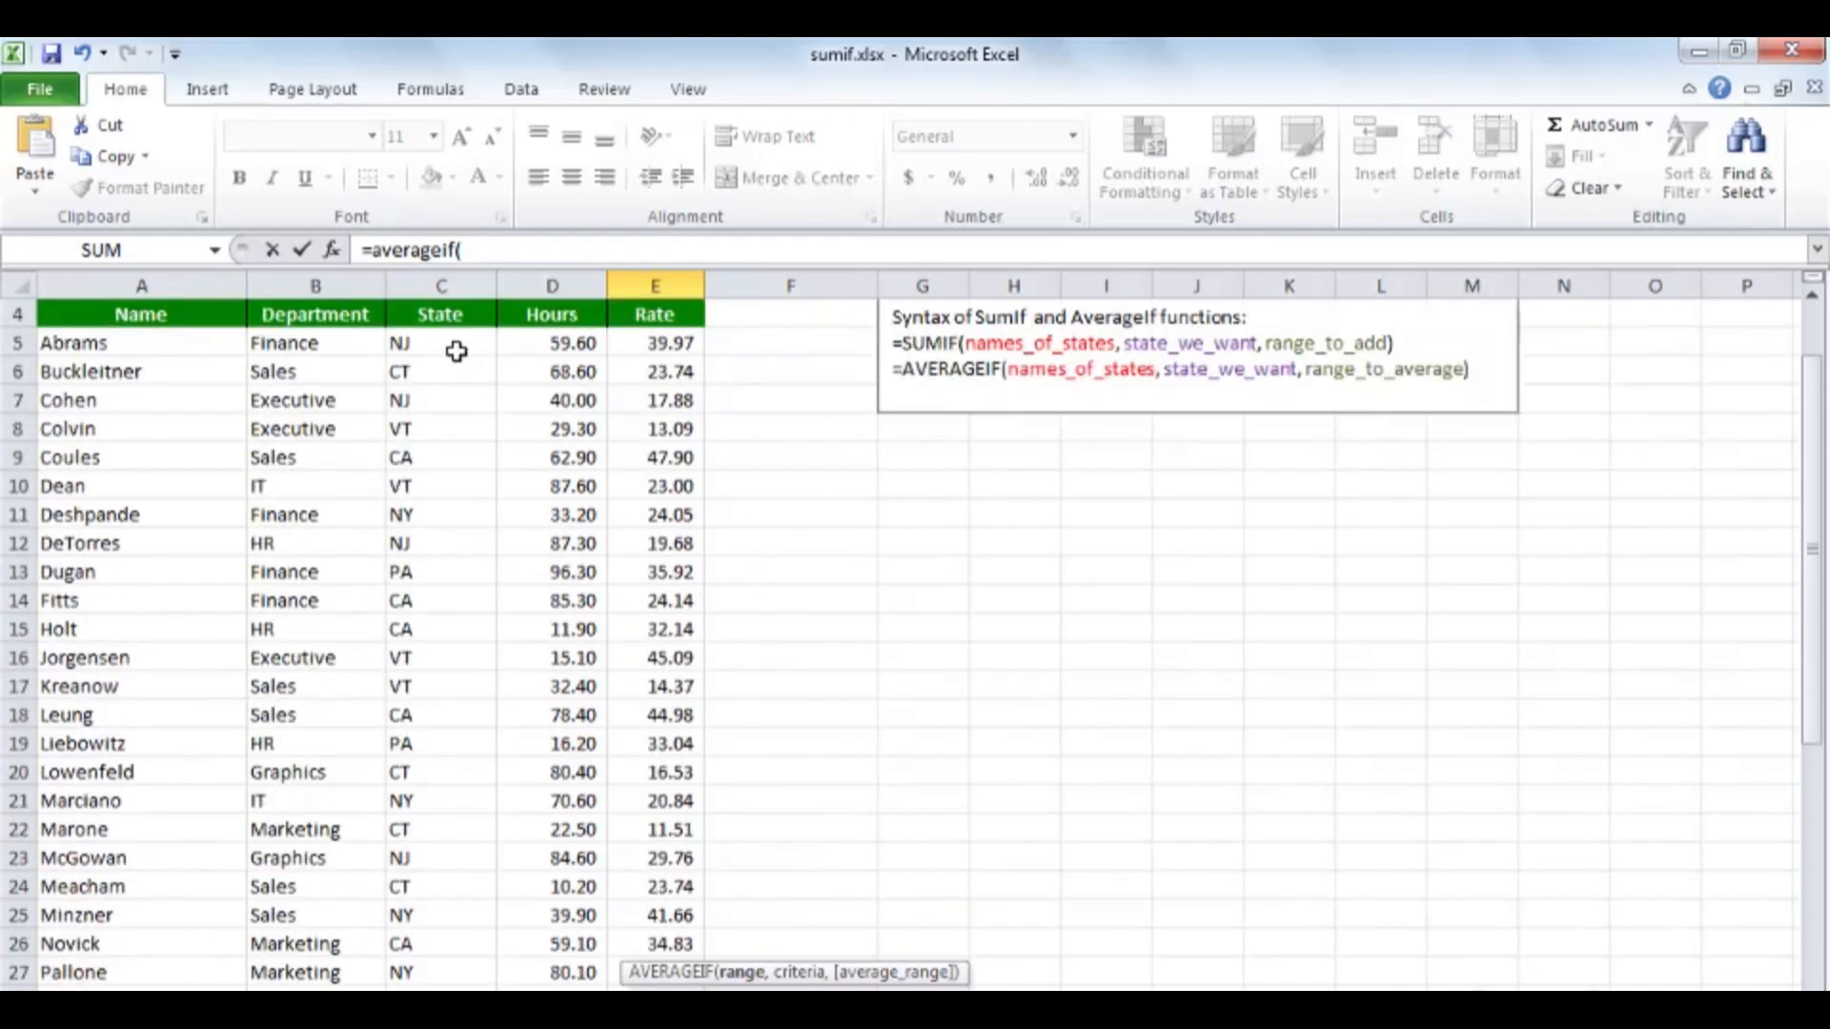
left_click(451, 347)
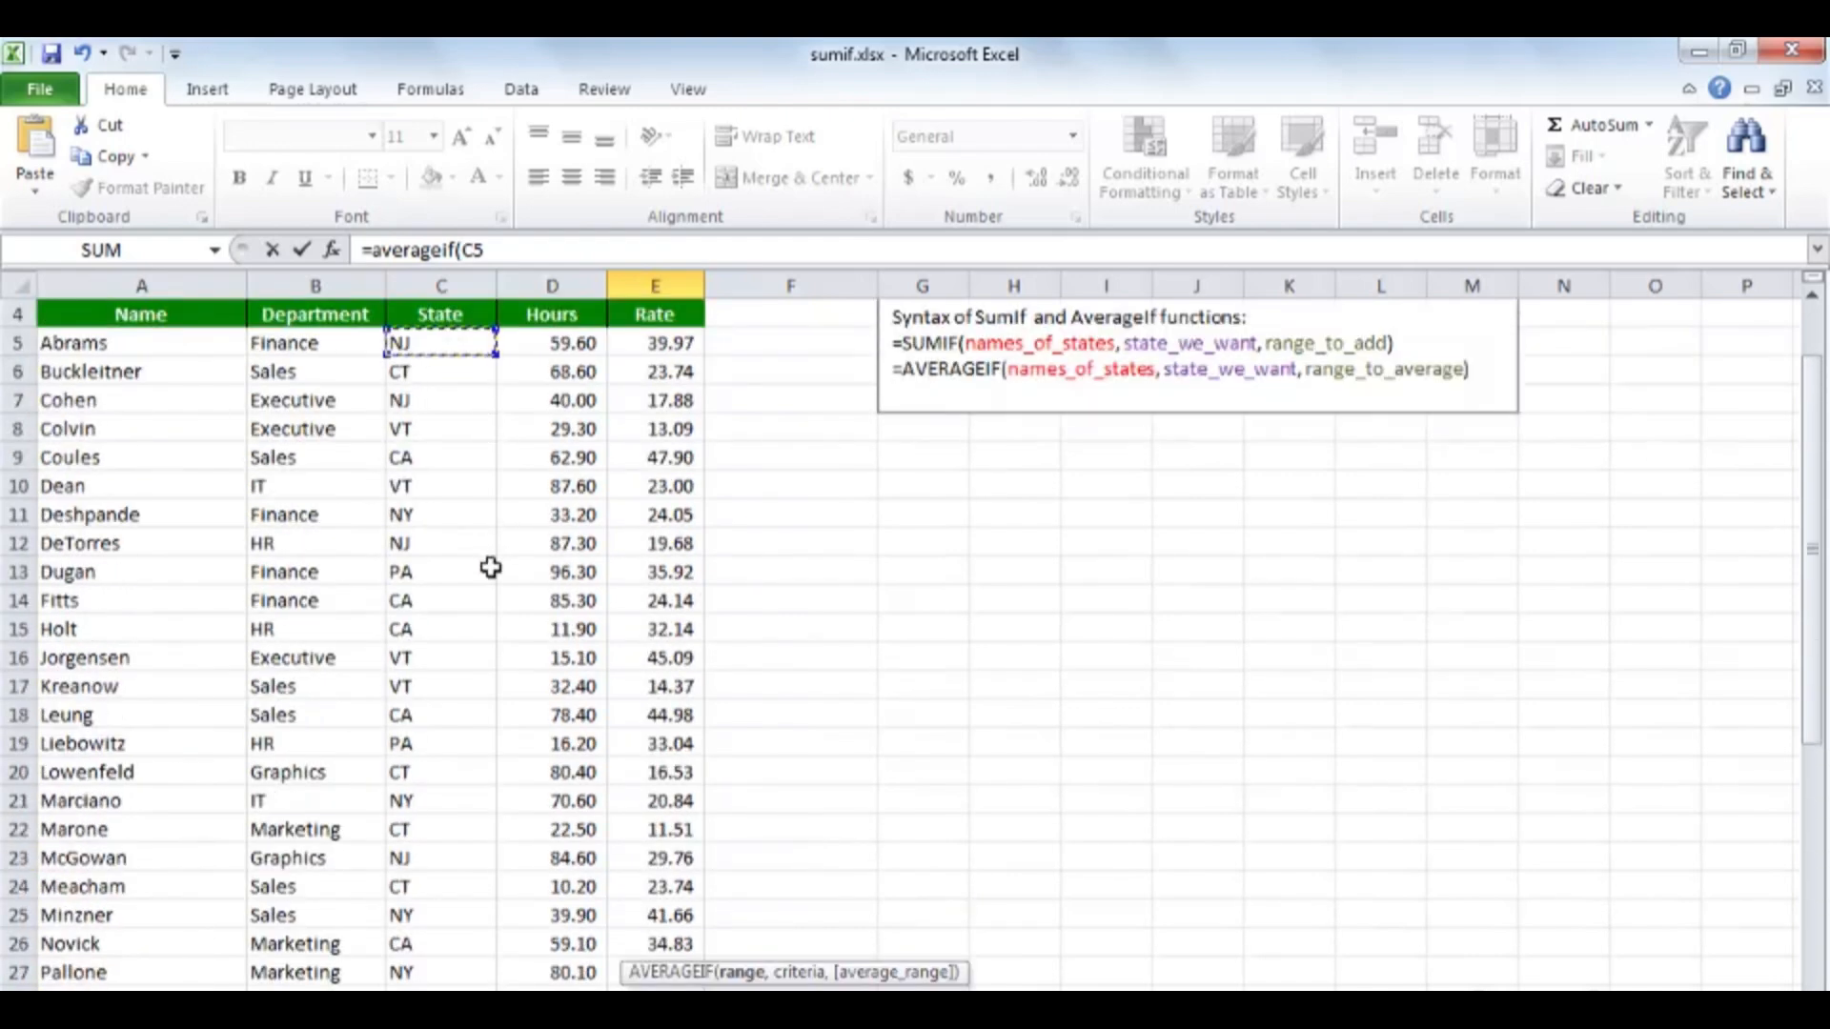
scroll(478, 584, "down", 5)
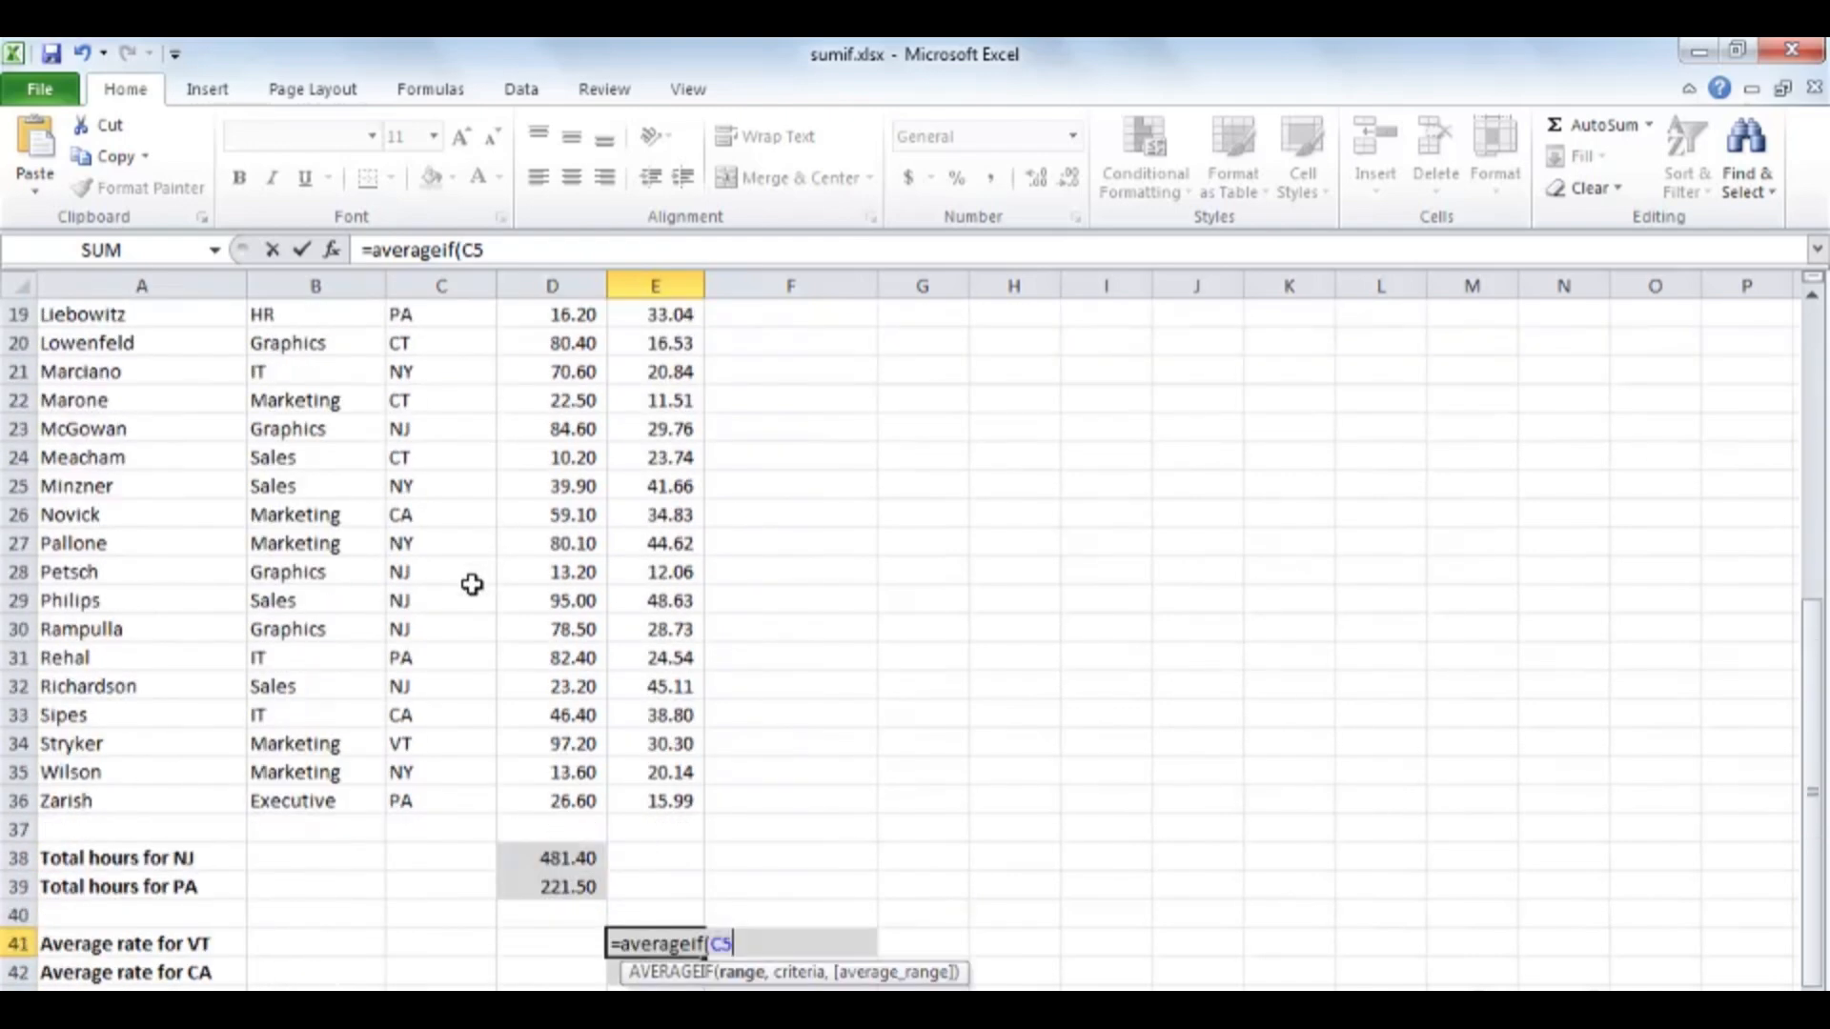
left_click(438, 803, "shift")
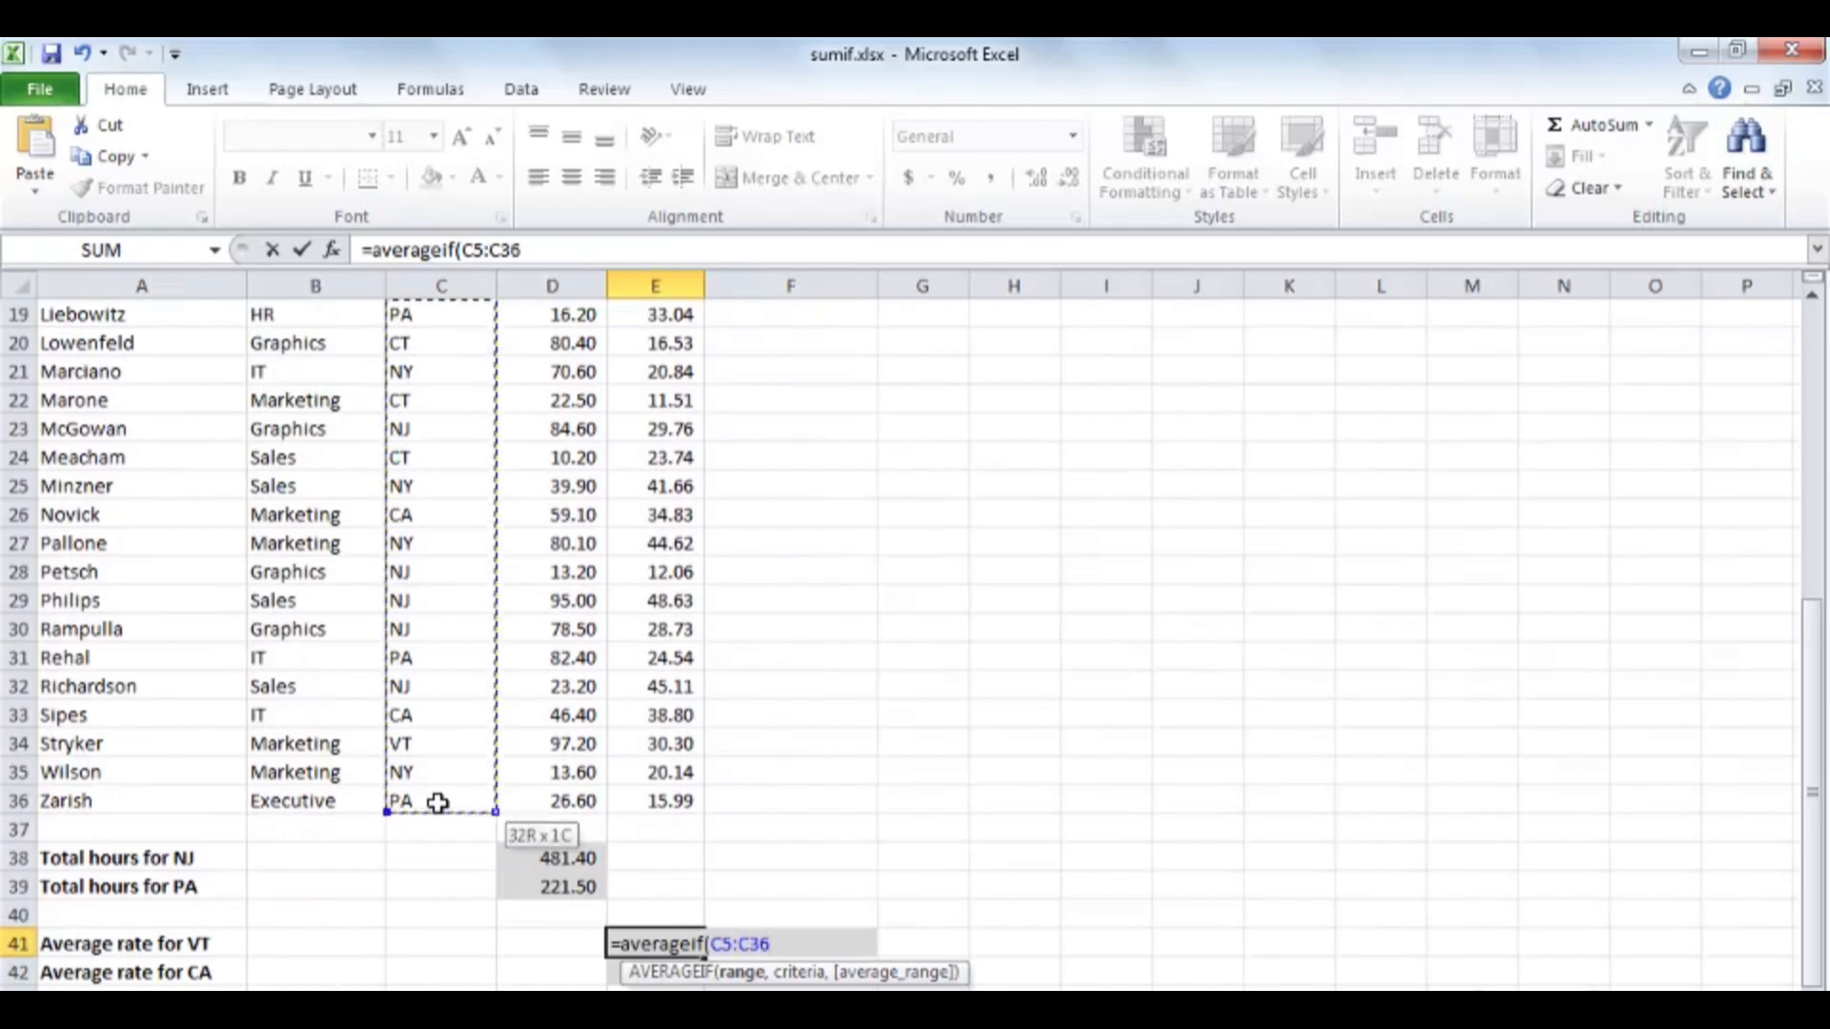
type(",")
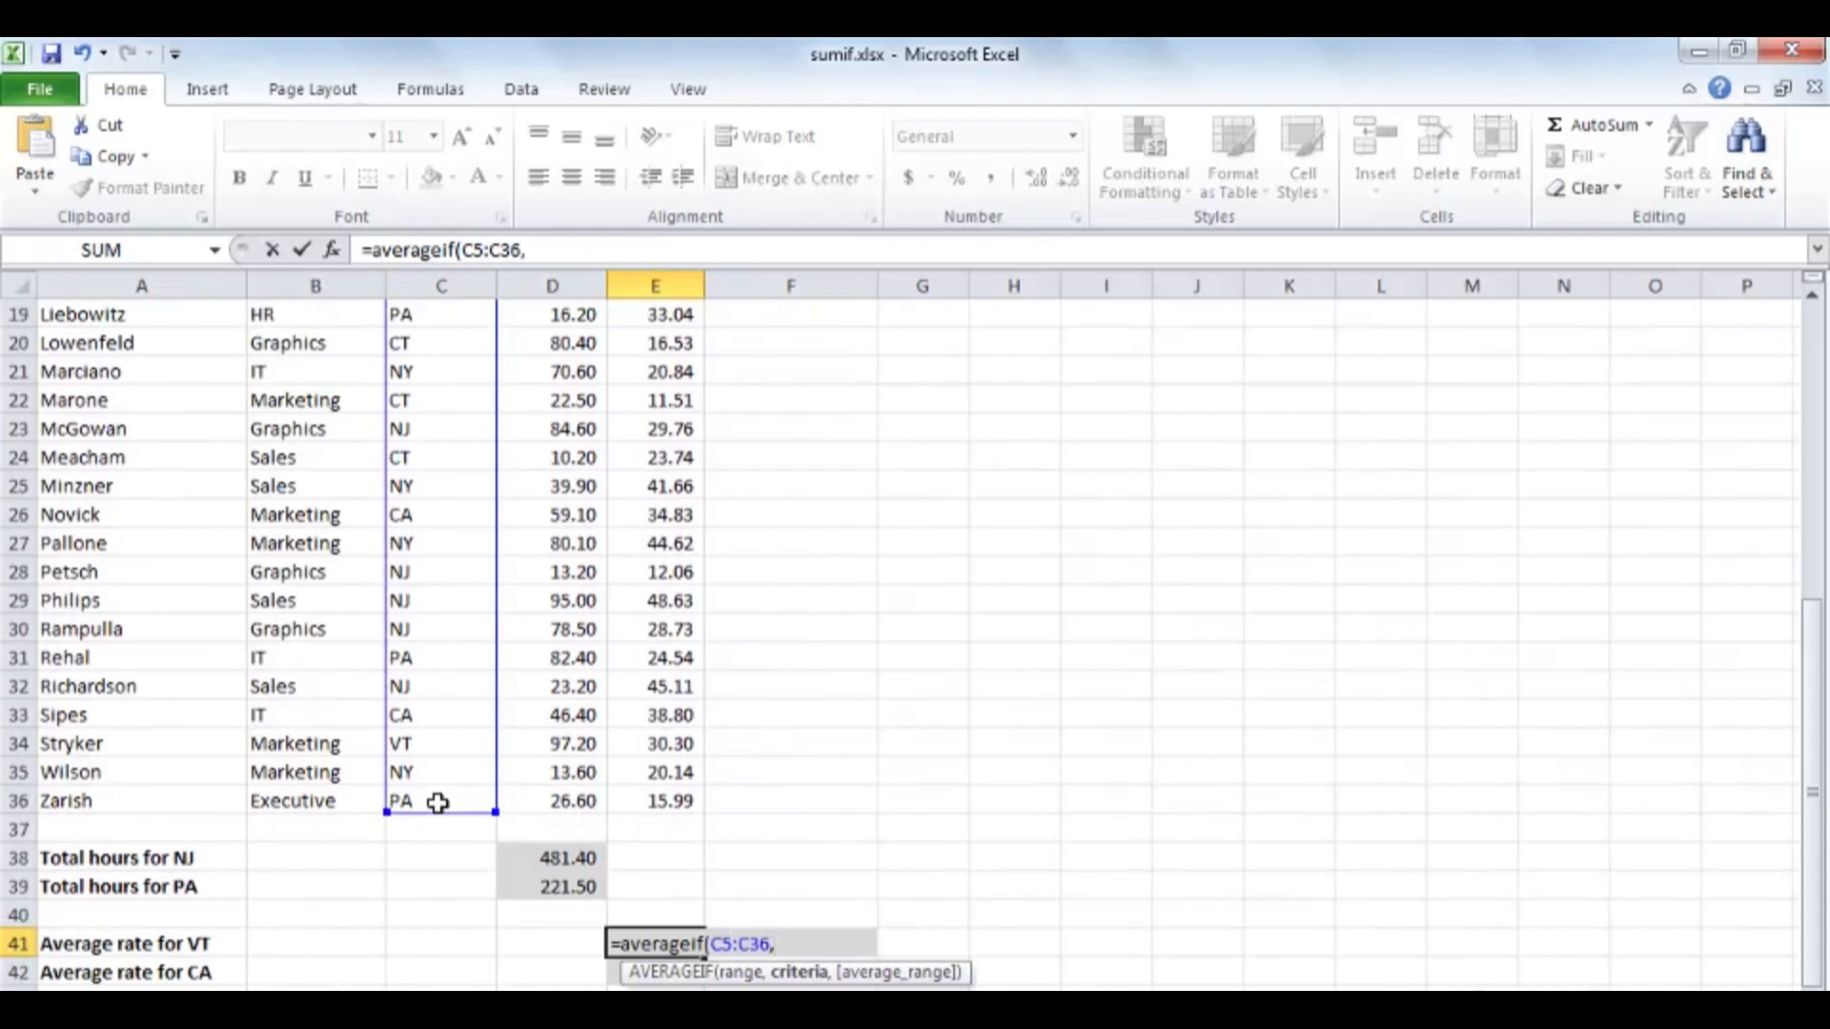
type("\"vt\",")
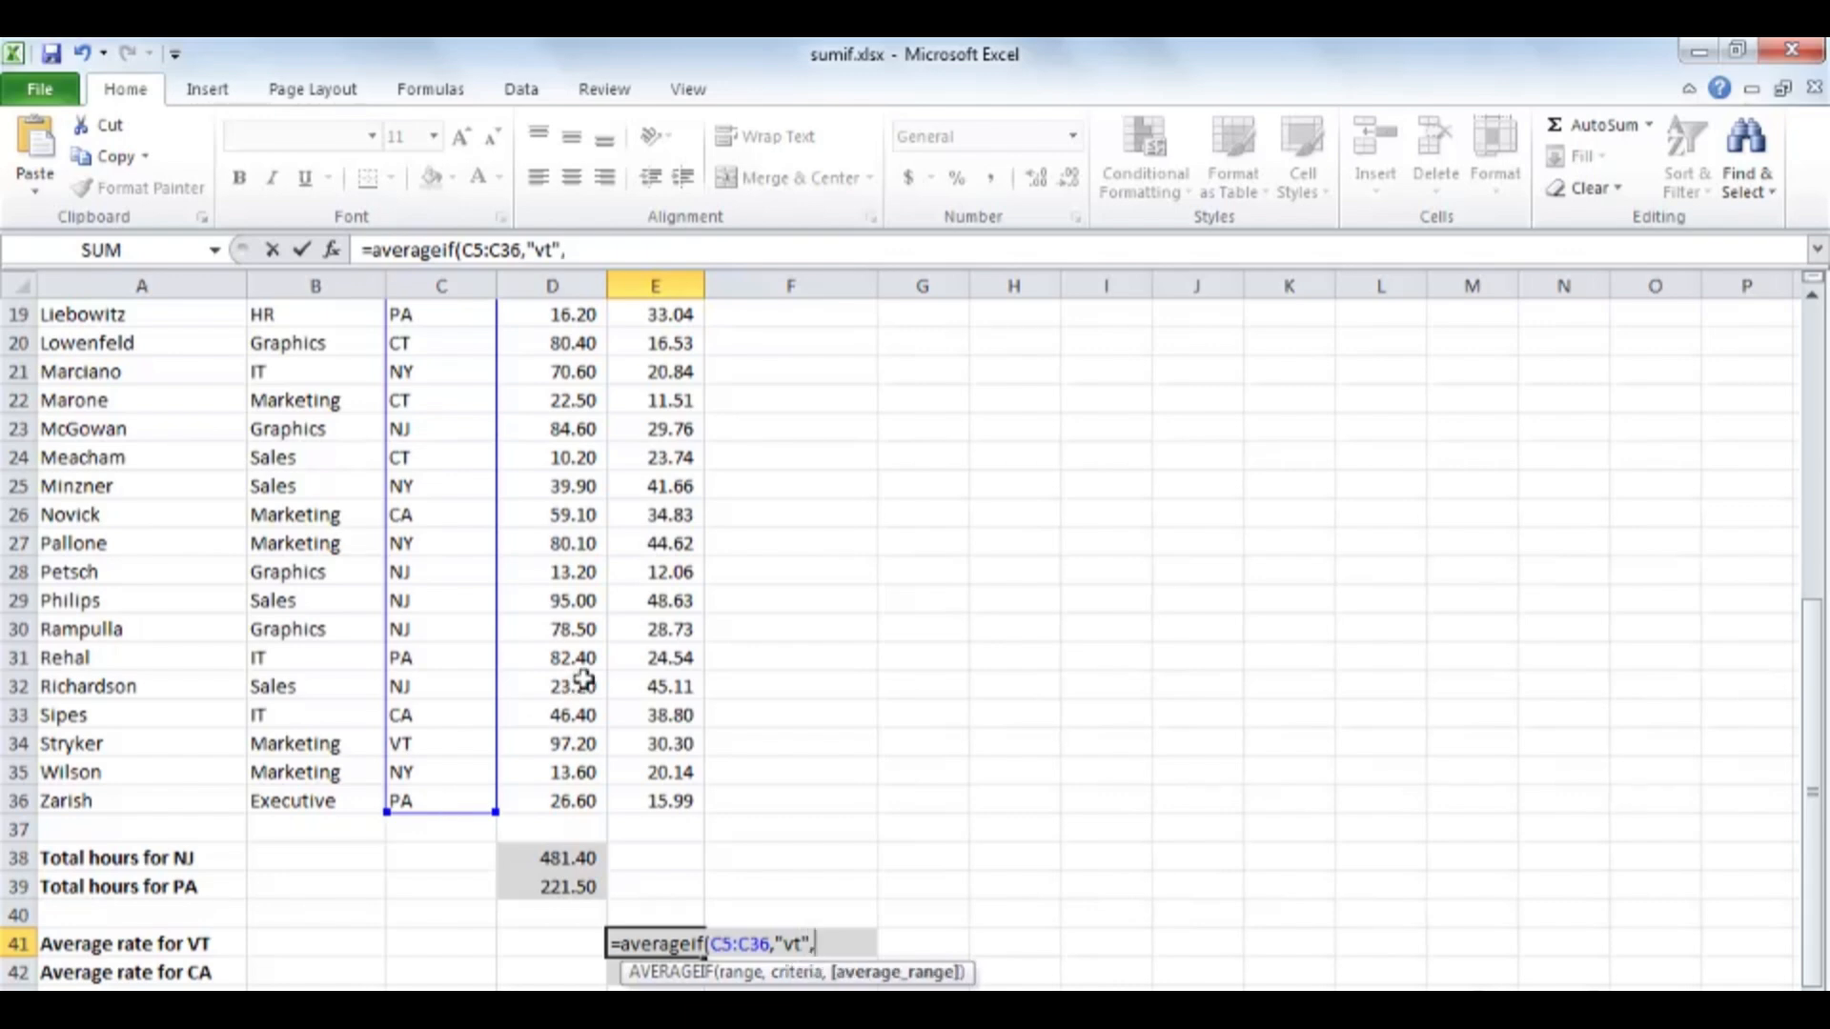
Complete the E41 formula with the criterion "vt" and the Rate cells E5:E36 as average range, keeping E41 selected.
scroll(584, 680, "up", 6)
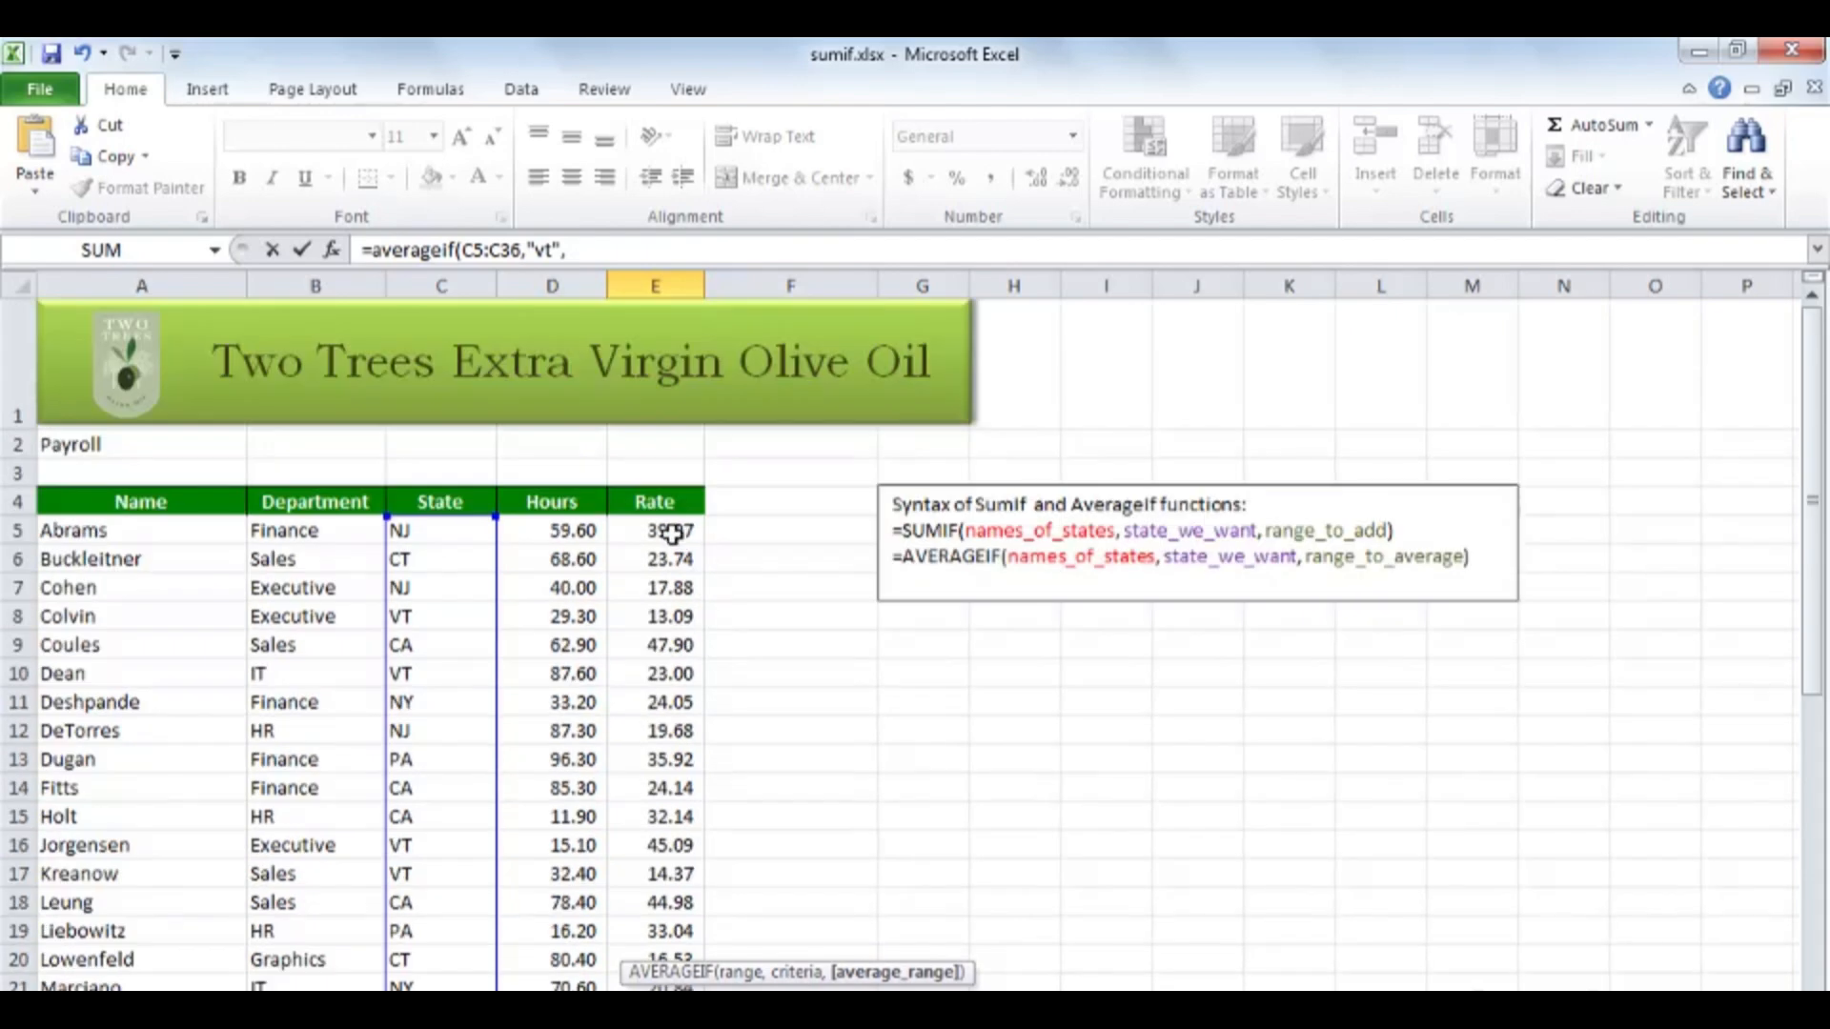
left_click(672, 532)
scroll(672, 570, "down", 6)
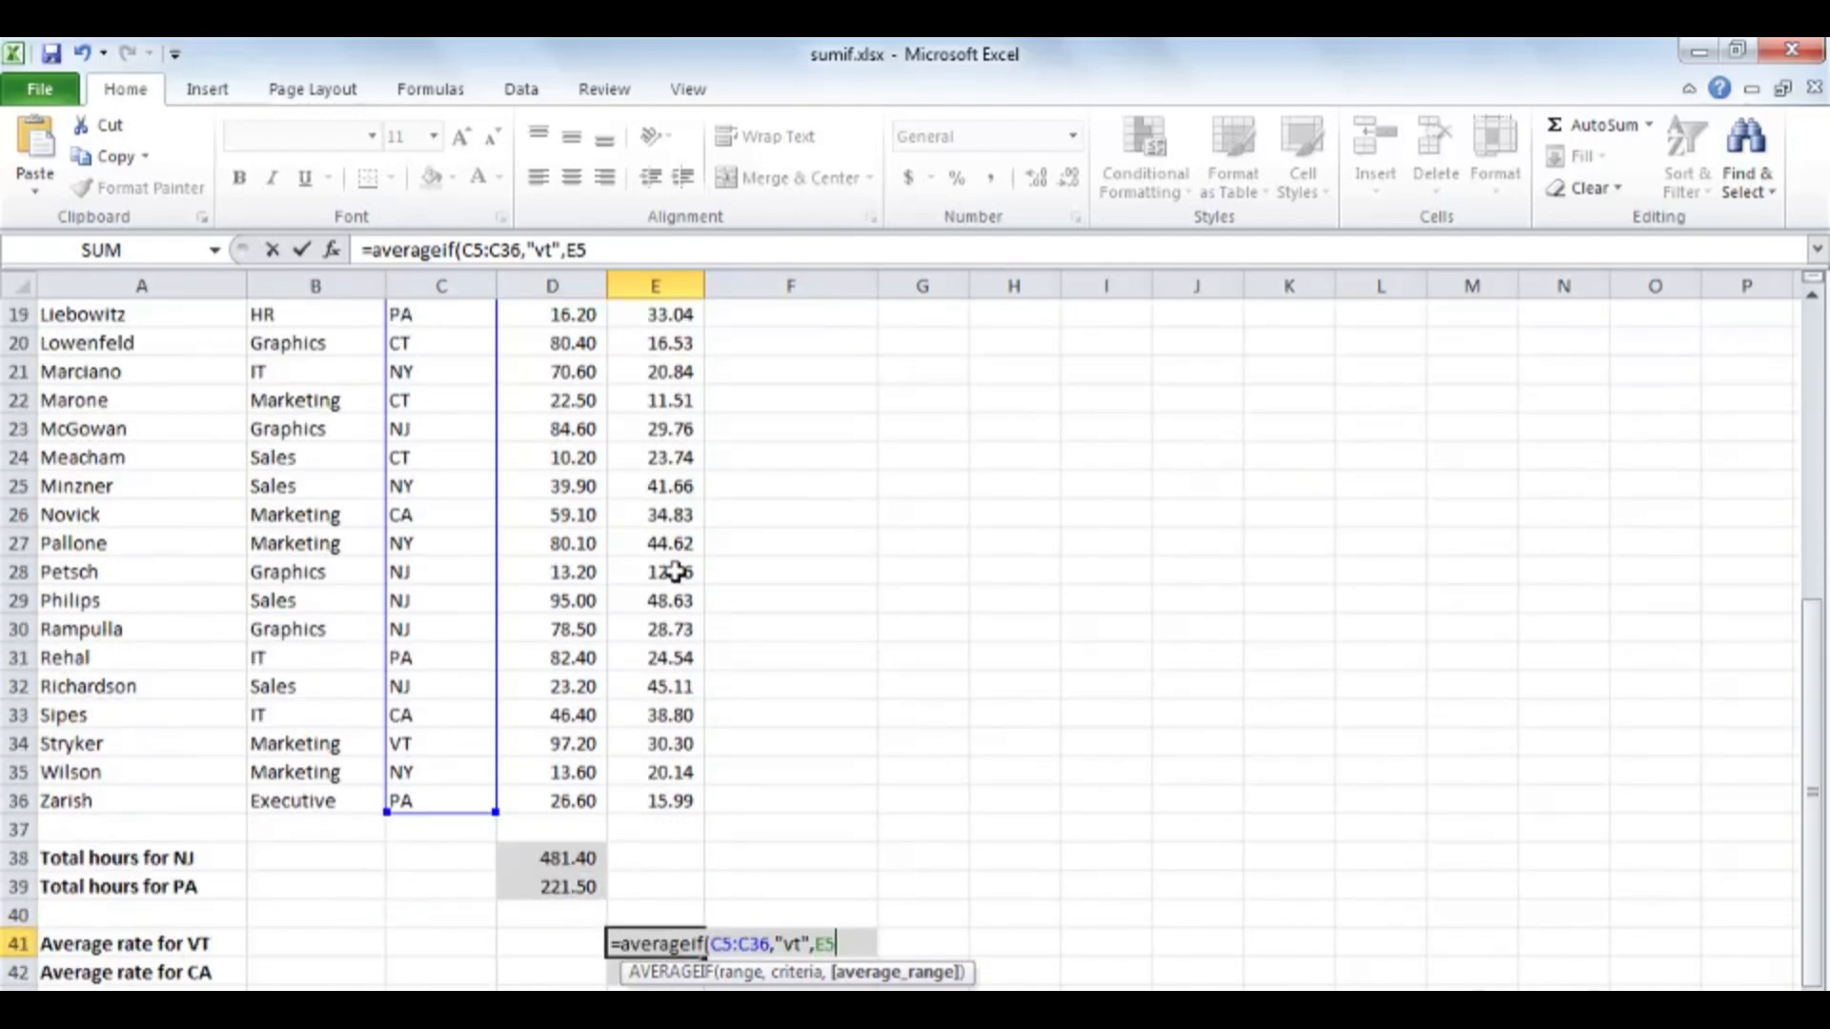
left_click(668, 800, "shift")
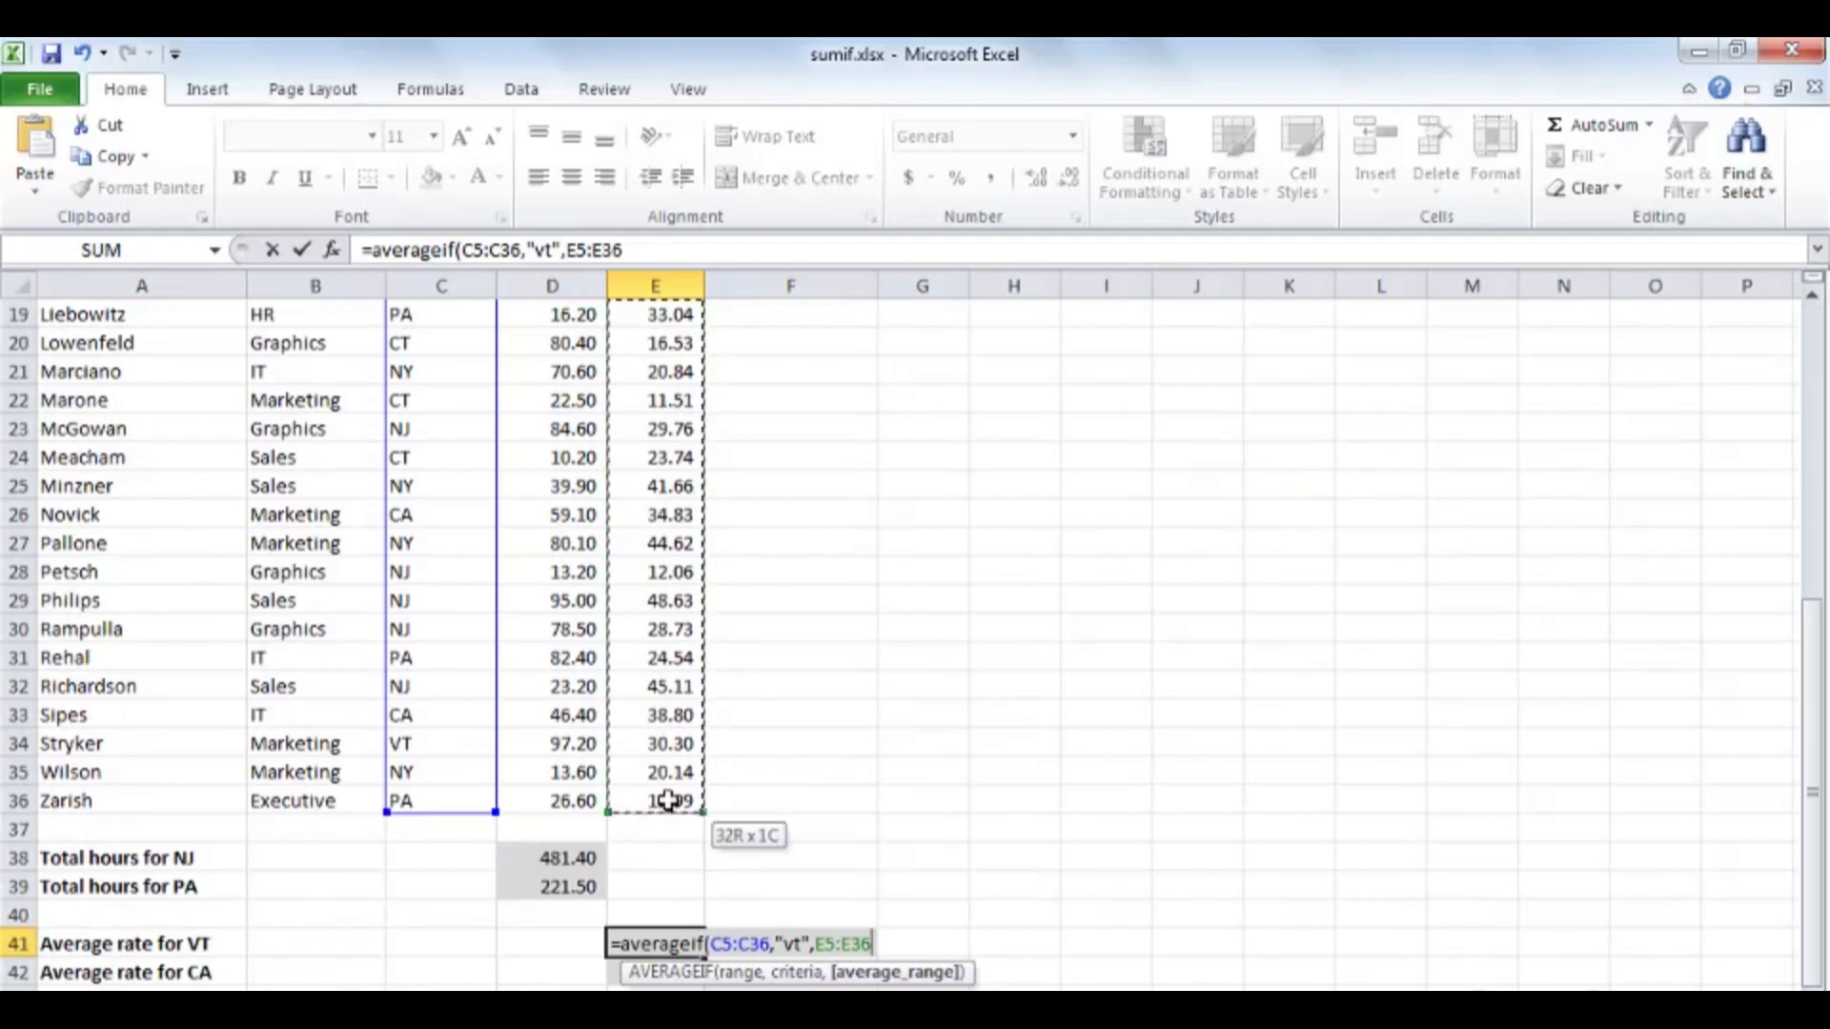
key("ctrl+Return")
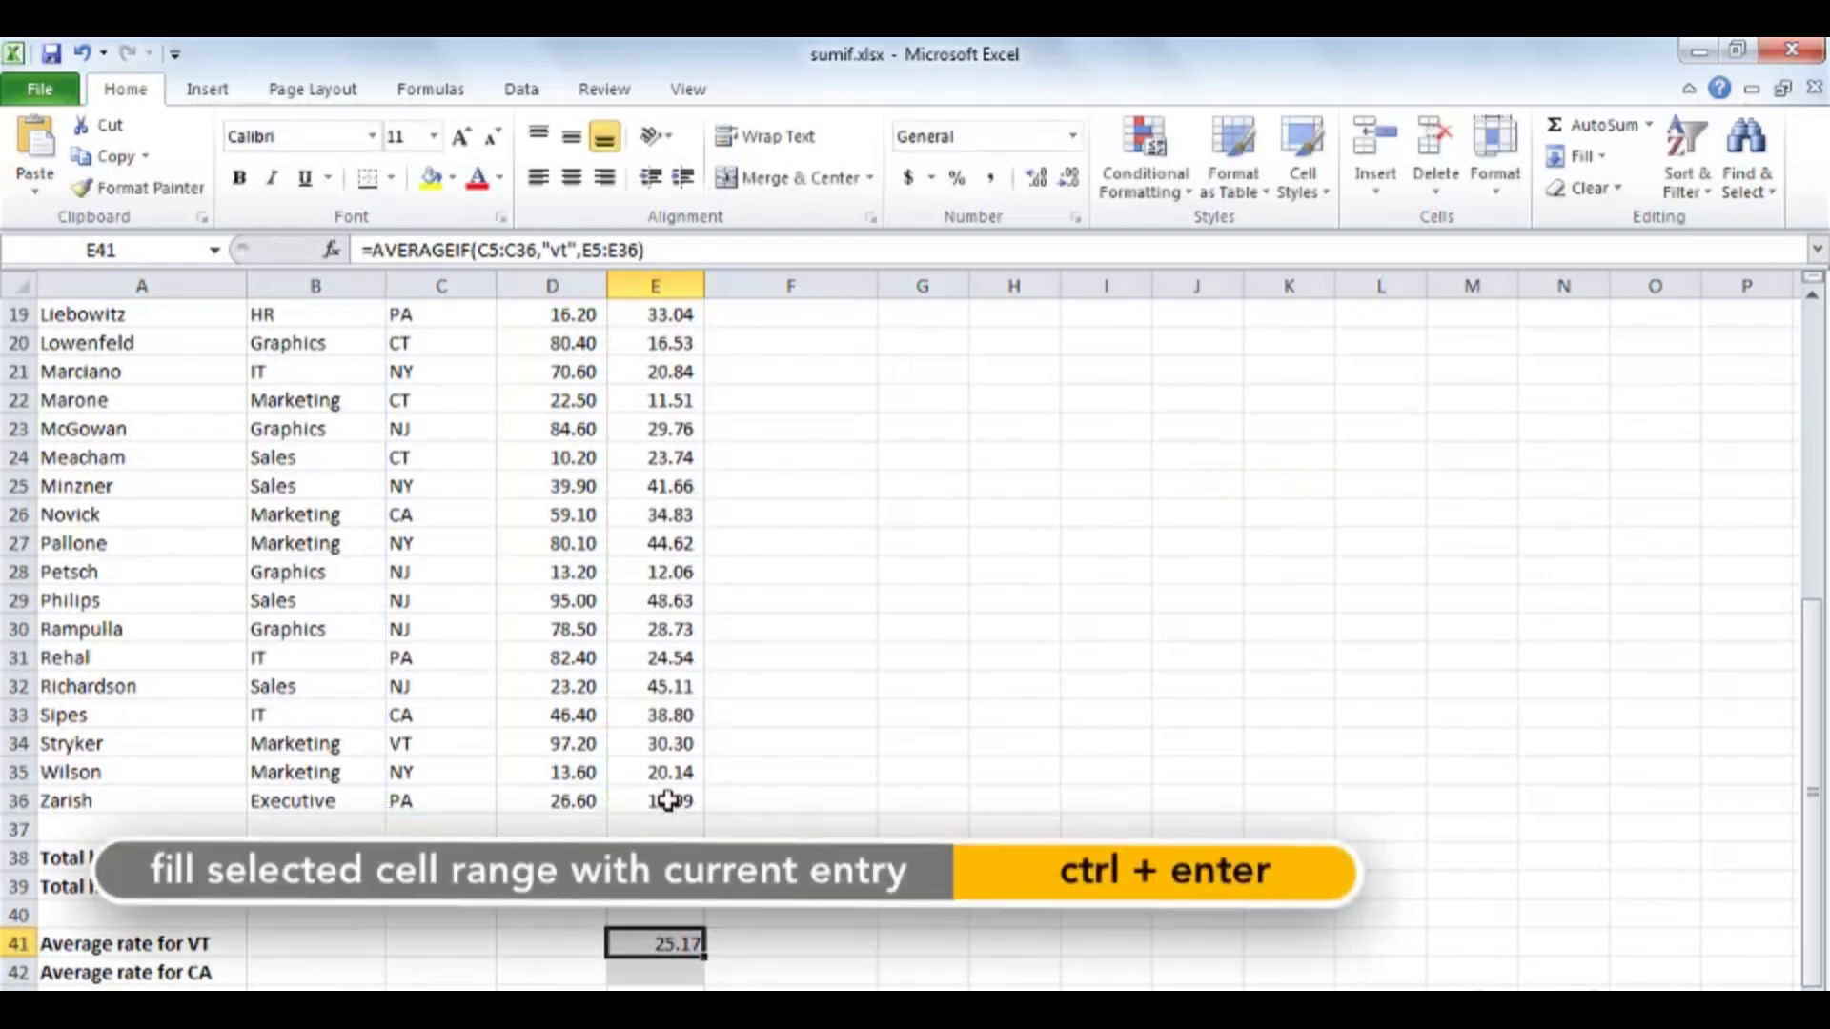